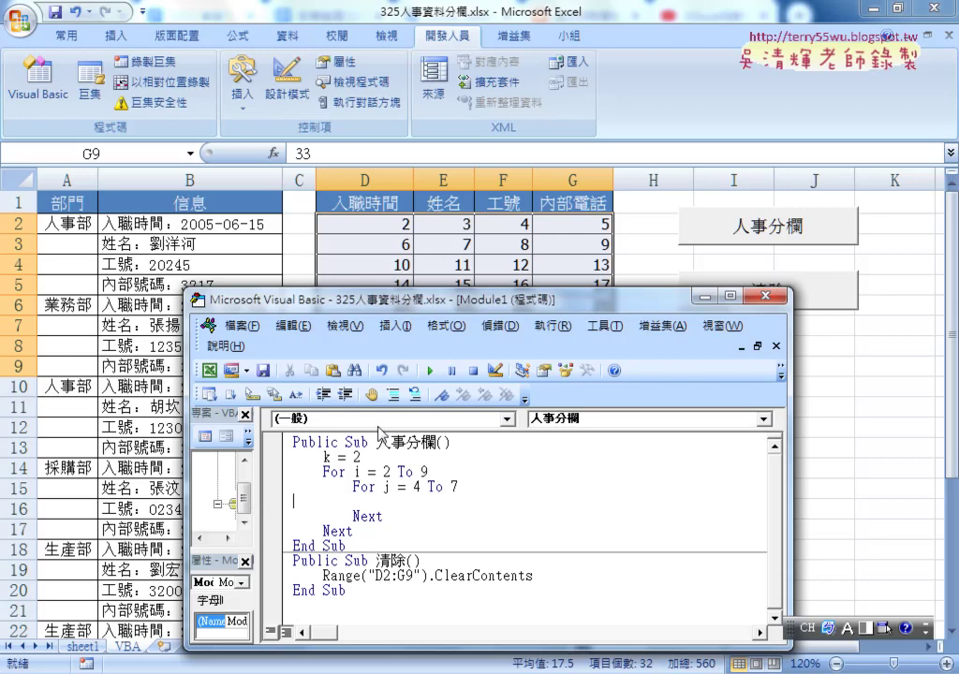
Delete the k = 2 line from the 人事分欄 macro and bring D2:G9 into view
{"action": "left_click_drag", "start_coordinate": [362, 457], "coordinate": [255, 452]}
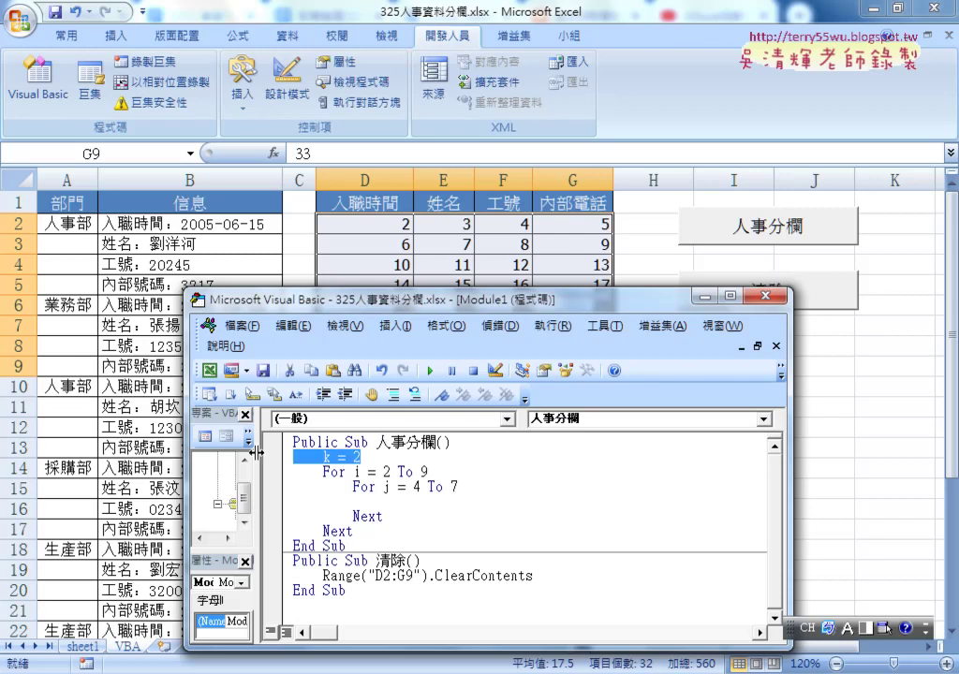
{"action": "key", "text": "Delete"}
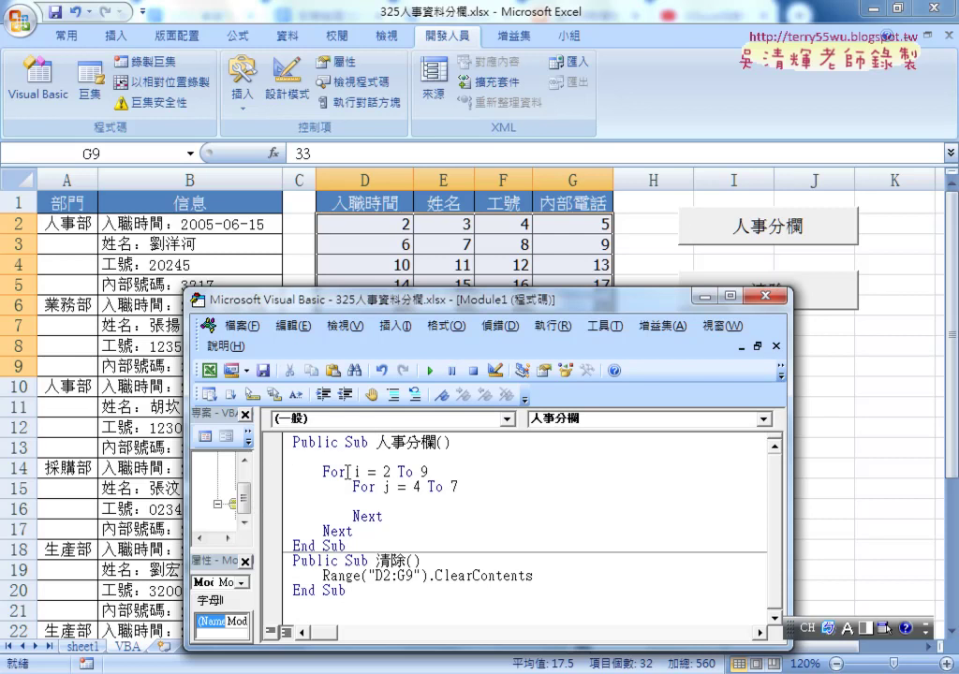
{"action": "double_click", "coordinate": [357, 471]}
{"action": "left_click_drag", "start_coordinate": [425, 303], "coordinate": [481, 405]}
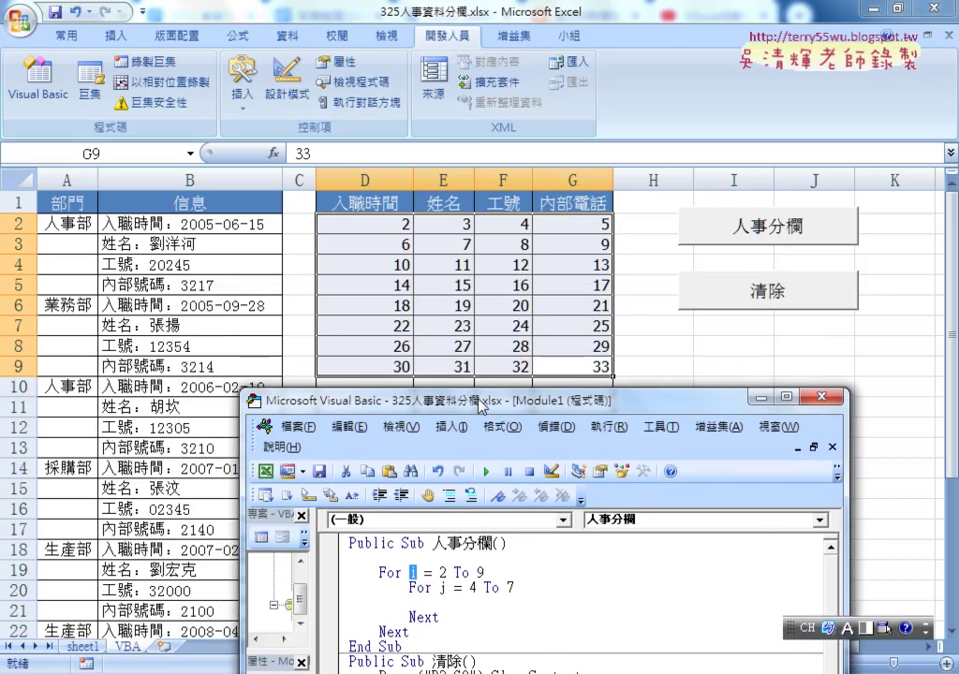
{"action": "key", "text": "shift"}
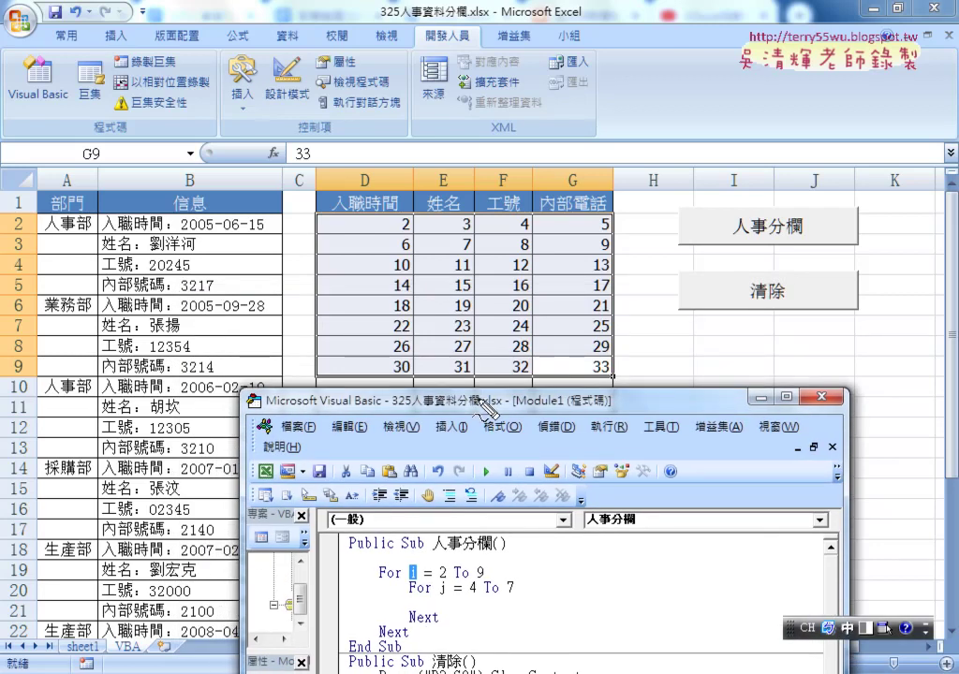
{"action": "left_click_drag", "start_coordinate": [315, 215], "coordinate": [318, 375]}
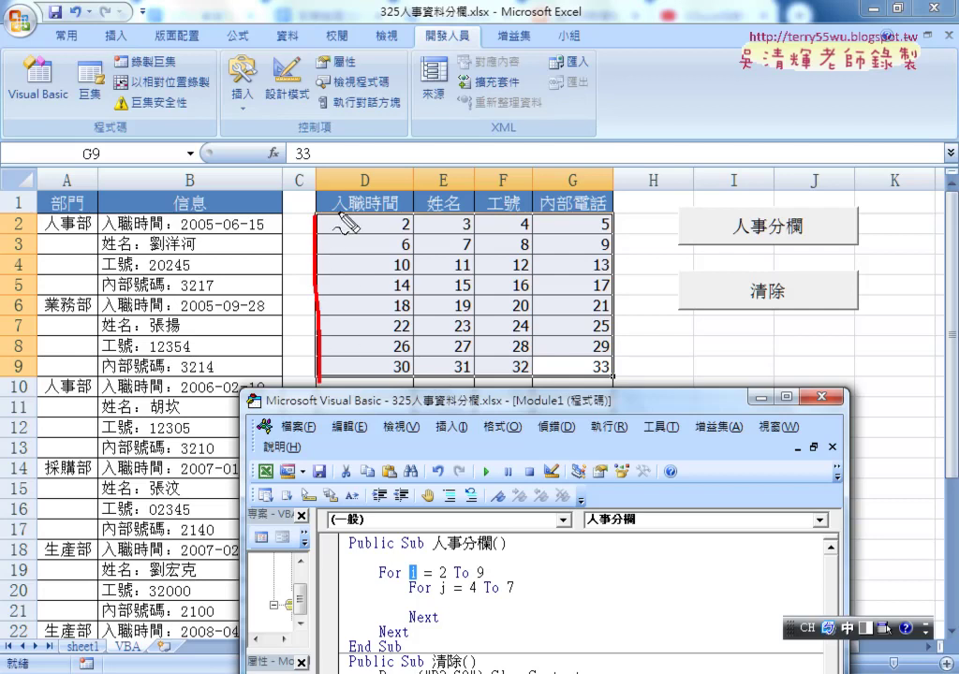
{"action": "mouse_move", "coordinate": [321, 214]}
{"action": "left_mouse_down"}
{"action": "mouse_move", "coordinate": [629, 370]}
{"action": "mouse_move", "coordinate": [286, 370]}
{"action": "left_mouse_up"}
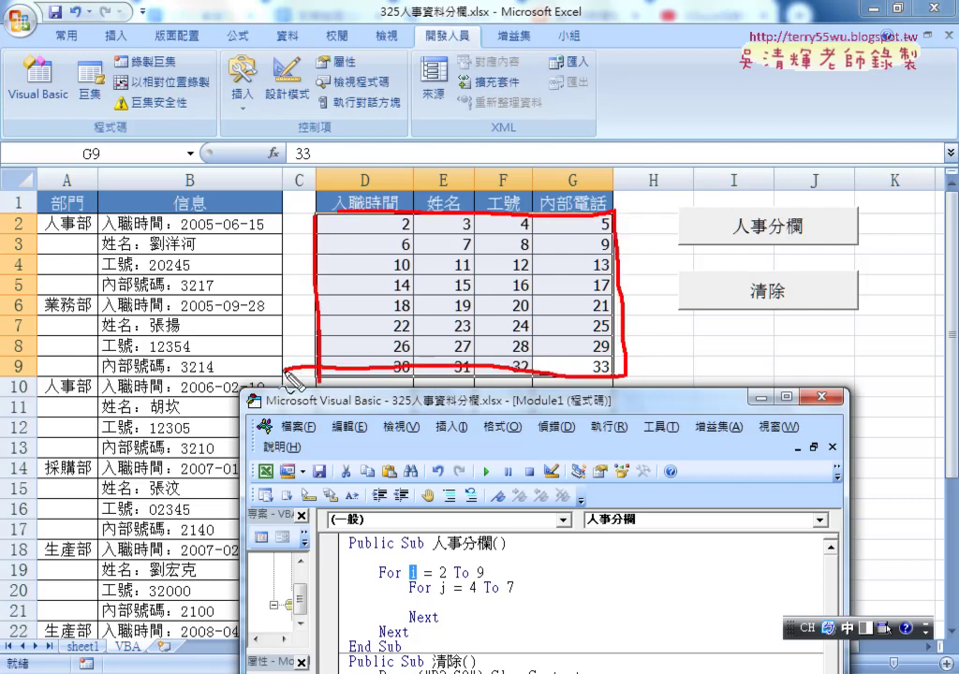
{"action": "left_click_drag", "start_coordinate": [13, 216], "coordinate": [22, 232]}
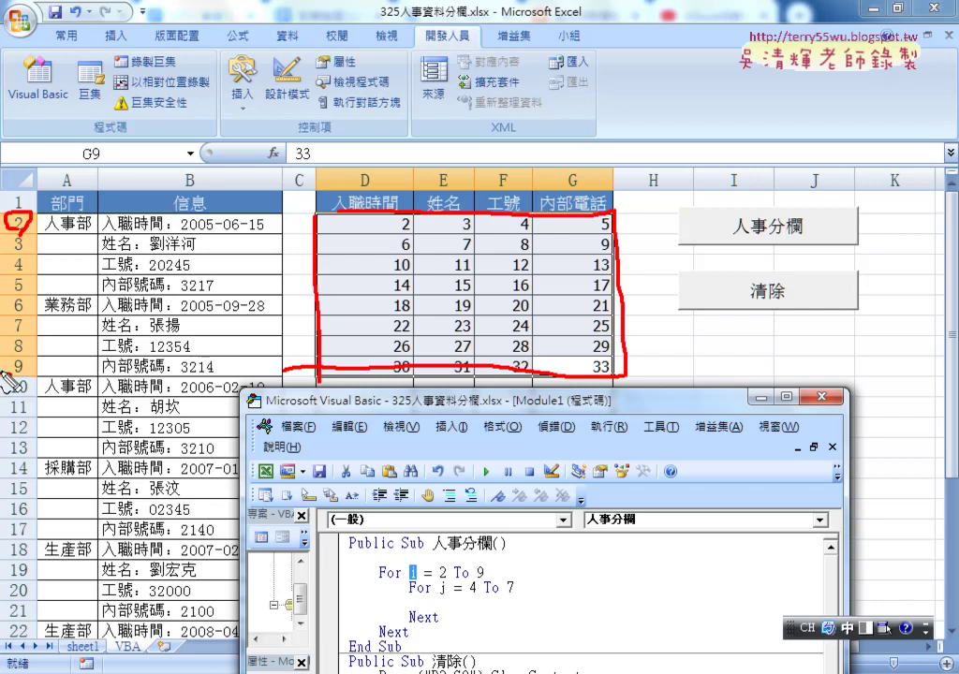
{"action": "left_click_drag", "start_coordinate": [13, 357], "coordinate": [21, 375]}
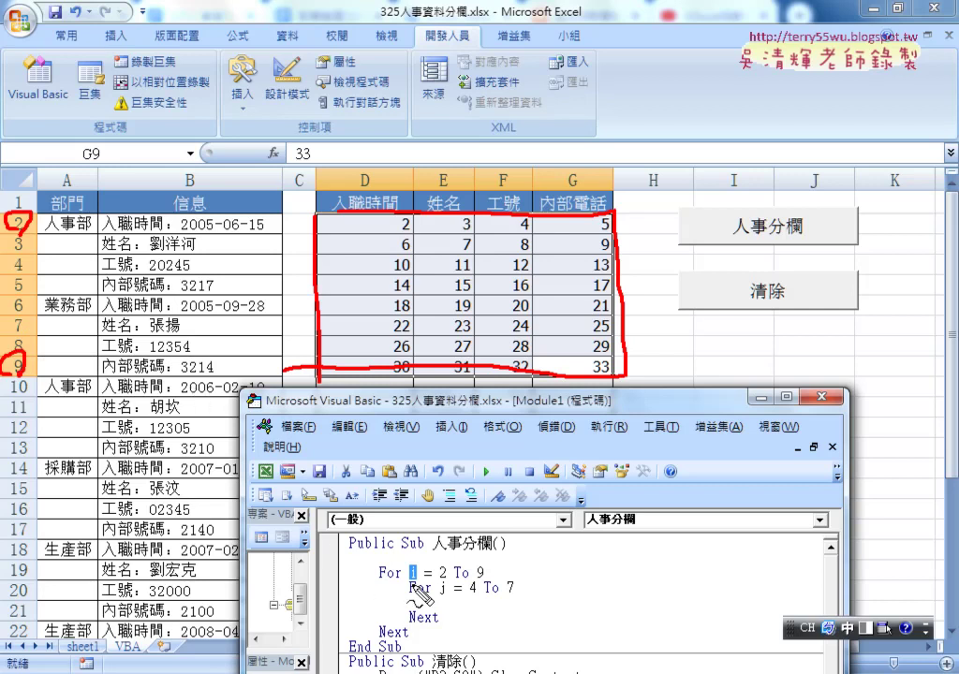
{"action": "left_click_drag", "start_coordinate": [409, 586], "coordinate": [426, 584]}
{"action": "left_click_drag", "start_coordinate": [362, 167], "coordinate": [372, 184]}
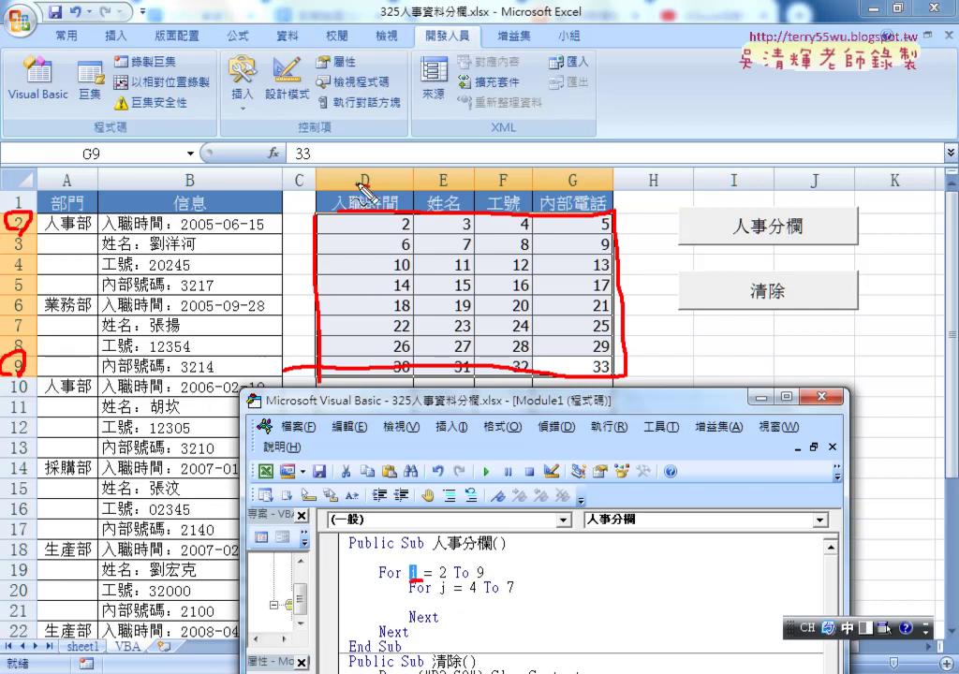
{"action": "mouse_move", "coordinate": [356, 106]}
{"action": "left_mouse_down"}
{"action": "mouse_move", "coordinate": [379, 125]}
{"action": "mouse_move", "coordinate": [375, 155]}
{"action": "left_mouse_up"}
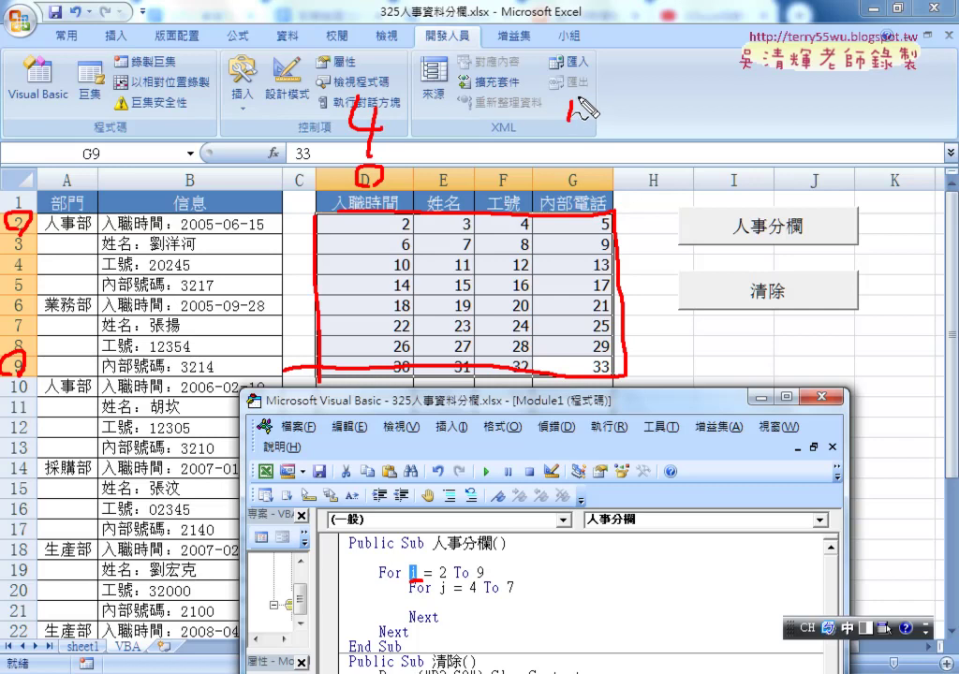
{"action": "left_click_drag", "start_coordinate": [568, 103], "coordinate": [582, 152]}
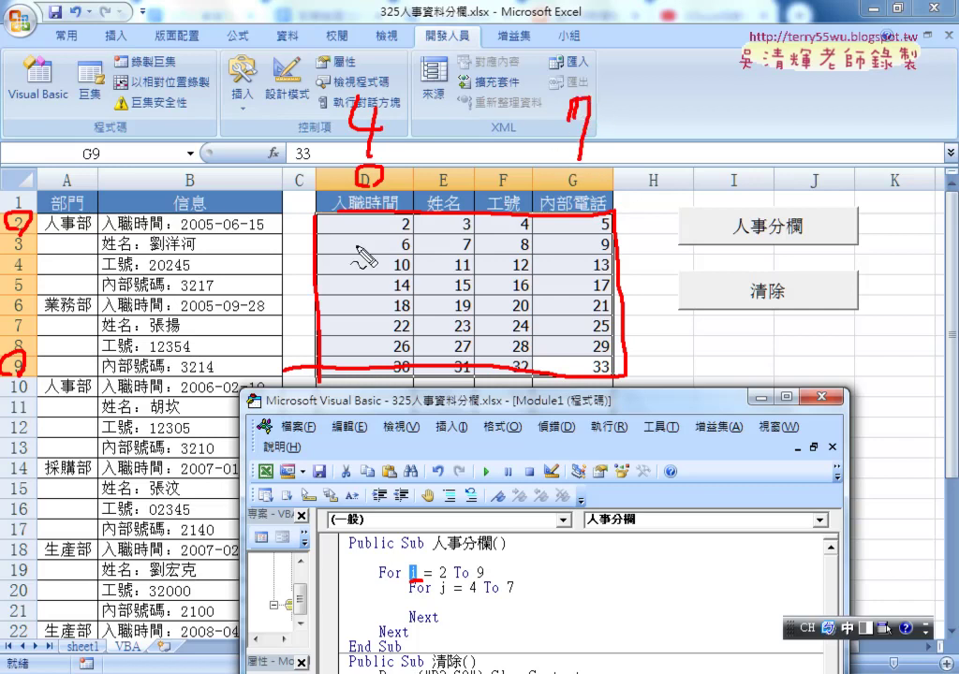
{"action": "left_click_drag", "start_coordinate": [432, 600], "coordinate": [517, 597]}
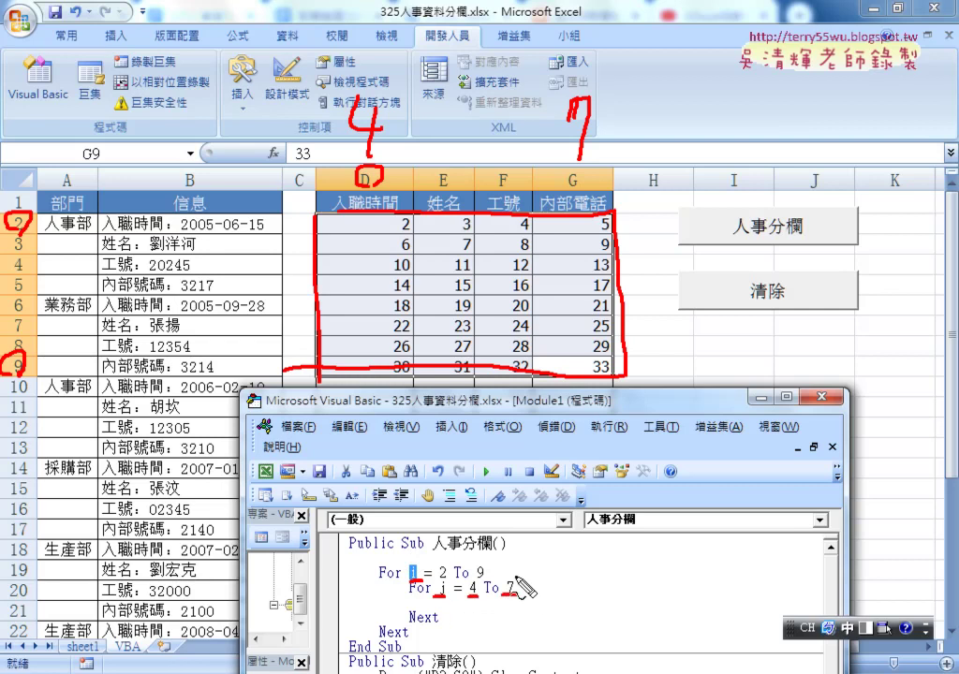
{"action": "key", "text": "Escape"}
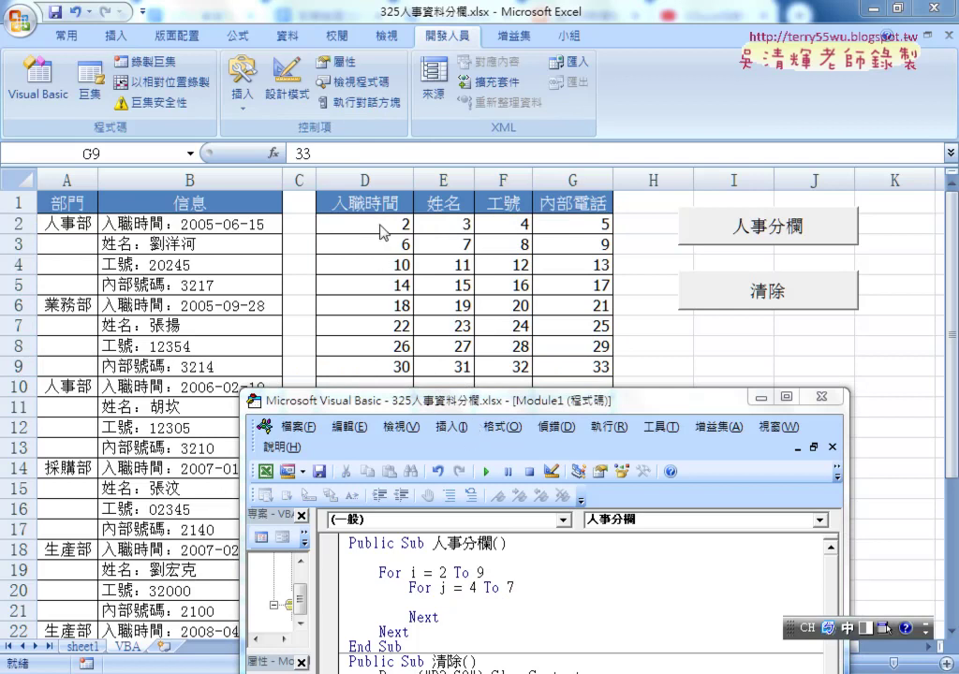
Clear D2:G9 and add Cells(i, j) = k inside the inner For j loop
{"action": "left_click_drag", "start_coordinate": [384, 232], "coordinate": [572, 367]}
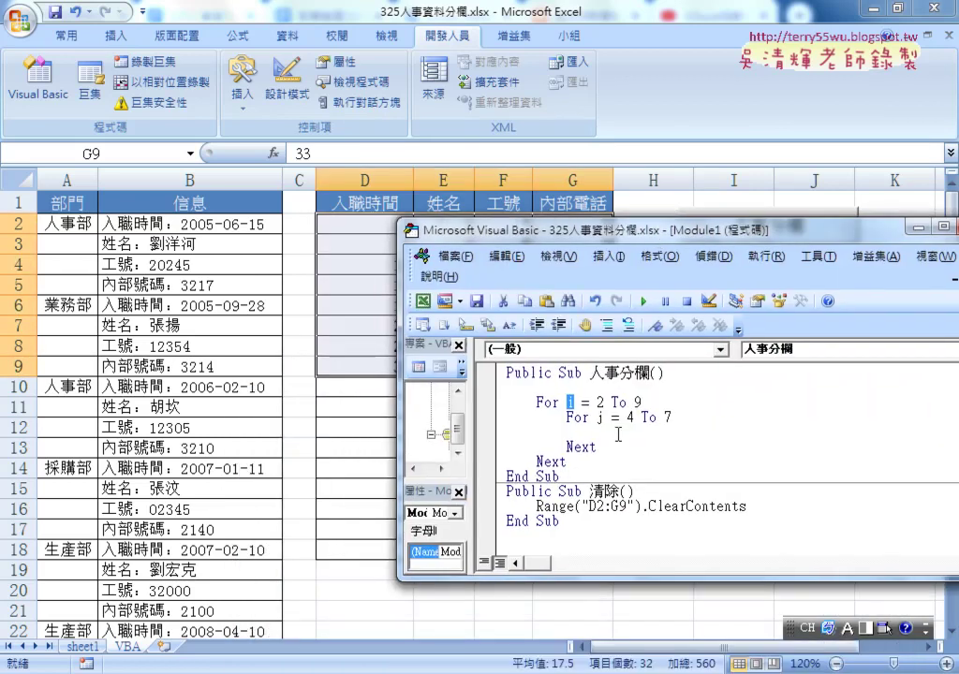
{"action": "left_click", "coordinate": [537, 432]}
{"action": "key", "text": "Tab"}
{"action": "key", "text": "Tab"}
{"action": "type", "text": "ce"}
{"action": "type", "text": "lls"}
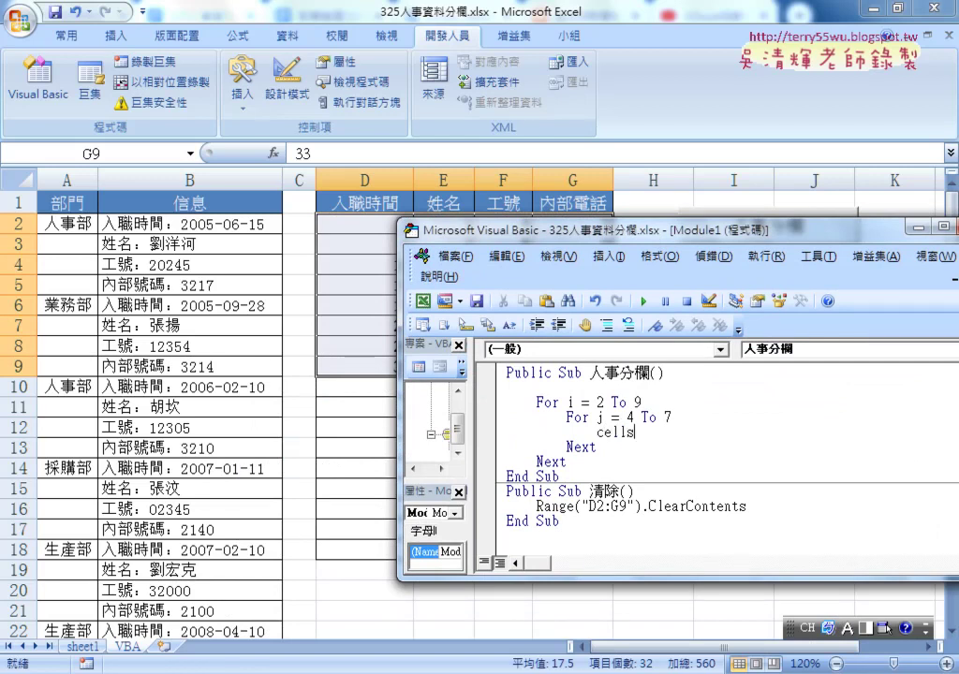
{"action": "type", "text": "("}
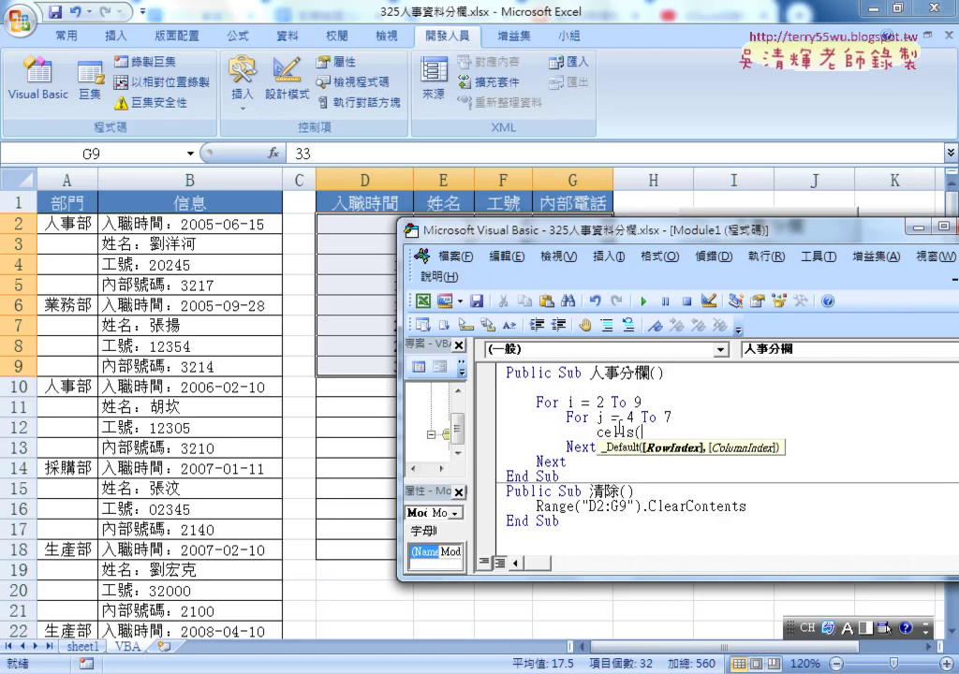
{"action": "type", "text": "i,j"}
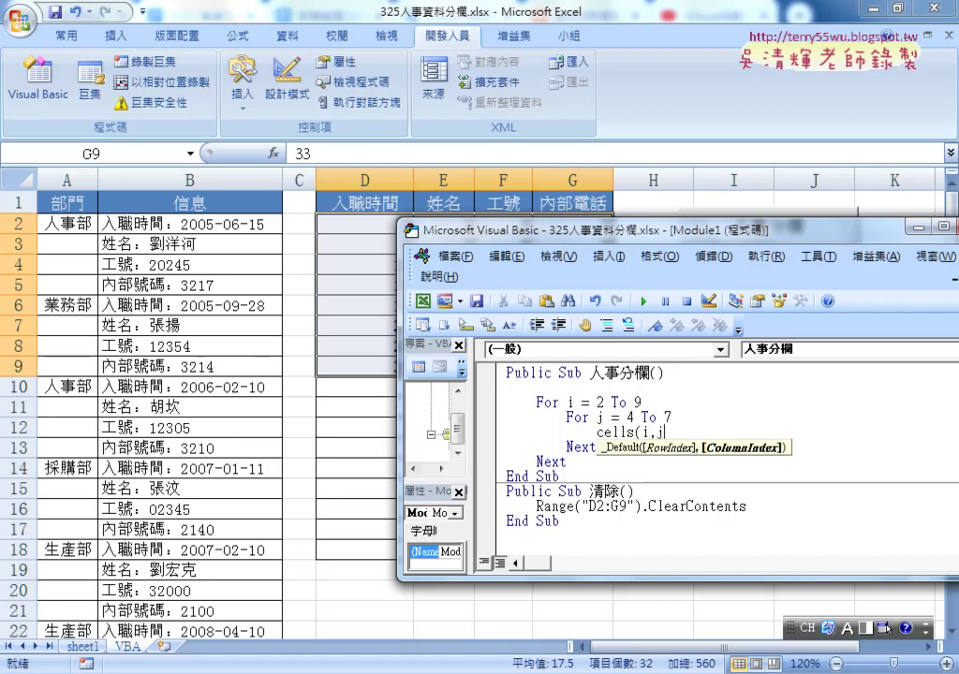
{"action": "type", "text": ")"}
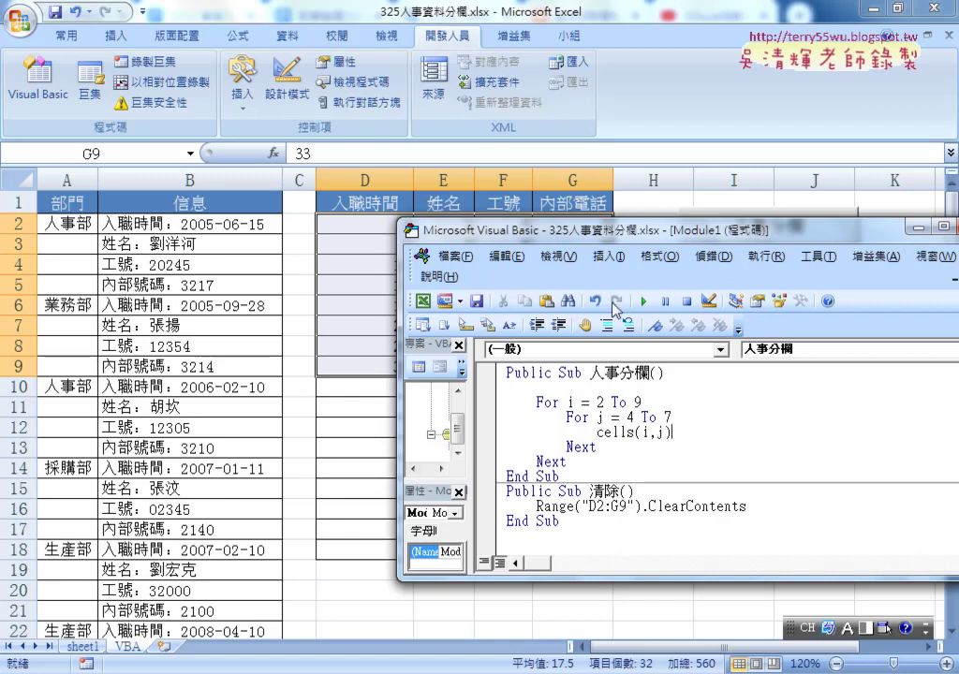
{"action": "left_click_drag", "start_coordinate": [444, 239], "coordinate": [425, 277]}
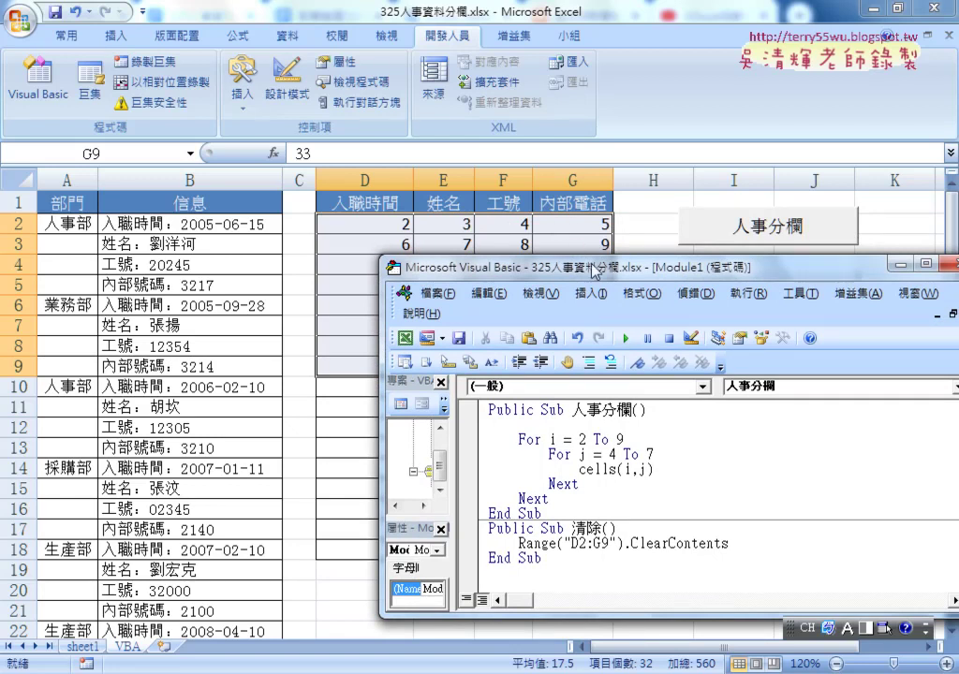
{"action": "type", "text": "="}
{"action": "type", "text": "k"}
Add k=2 on the line under Public Sub 人事分欄()
{"action": "left_click", "coordinate": [563, 421]}
{"action": "key", "text": "Tab"}
{"action": "type", "text": "k"}
{"action": "type", "text": "=2"}
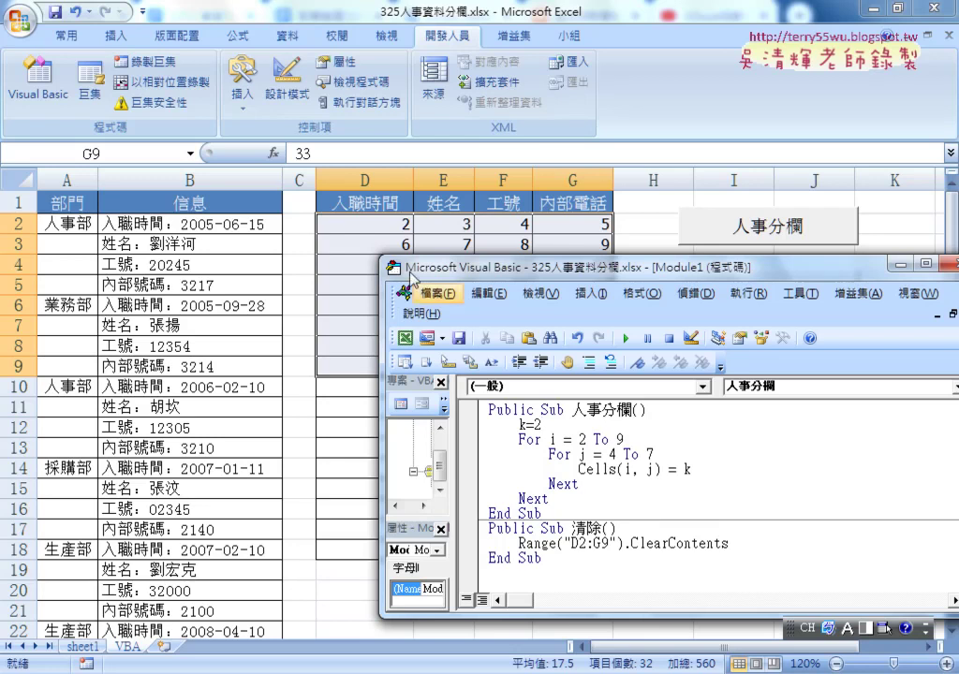
Run the macro, which fills D2:G9 with 2, then add k=k+1 after Cells(i, j) = k
{"action": "key", "text": "F5"}
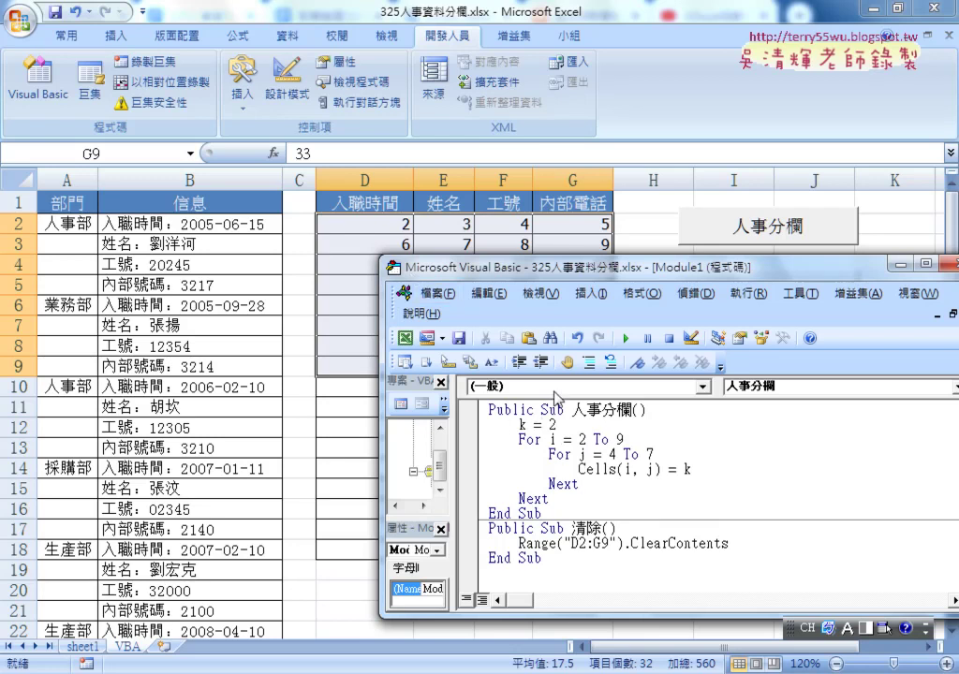
{"action": "mouse_move", "coordinate": [559, 278]}
{"action": "left_mouse_down"}
{"action": "mouse_move", "coordinate": [533, 425]}
{"action": "mouse_move", "coordinate": [459, 243]}
{"action": "left_mouse_up"}
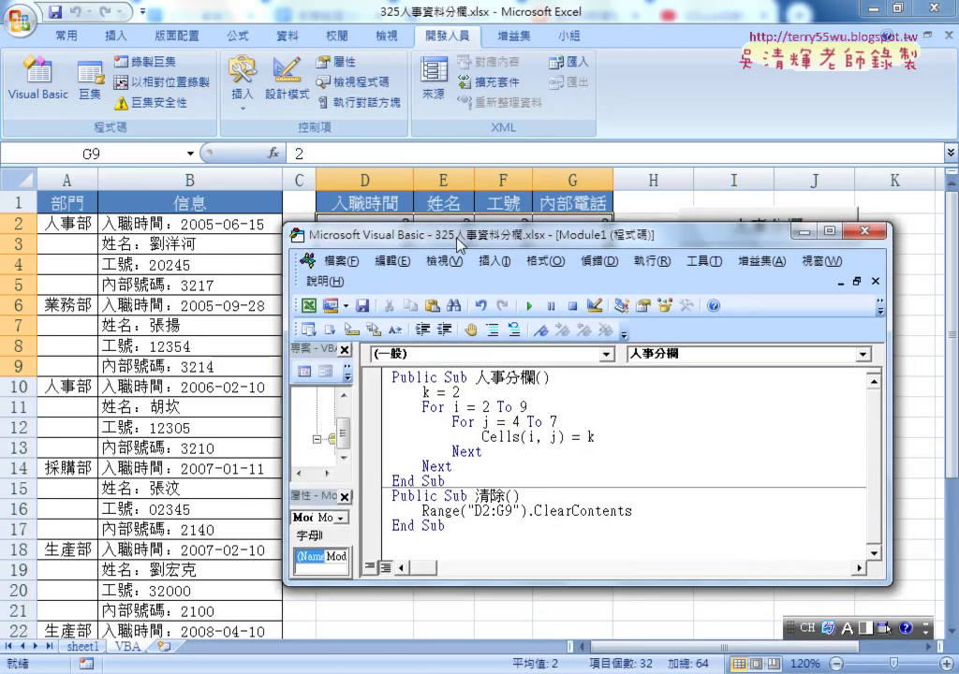
{"action": "left_click", "coordinate": [608, 437]}
{"action": "key", "text": "Return"}
{"action": "type", "text": "k"}
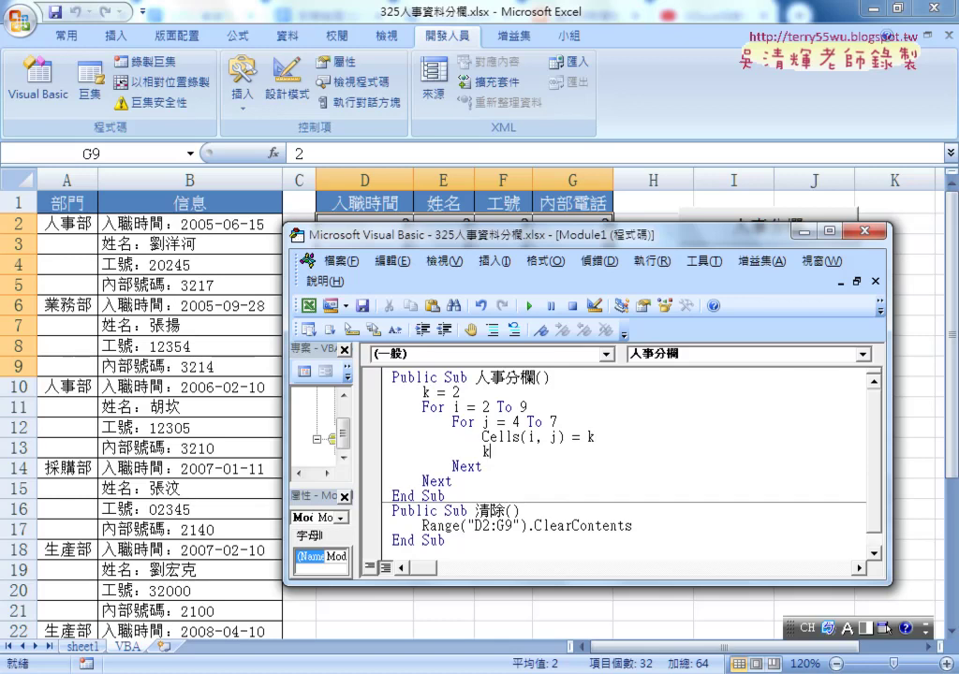
{"action": "type", "text": "=k"}
{"action": "type", "text": "+1"}
Rerun 人事分欄 and check that D2:G9 shows 2 through 33 row by row
{"action": "left_click", "coordinate": [640, 527]}
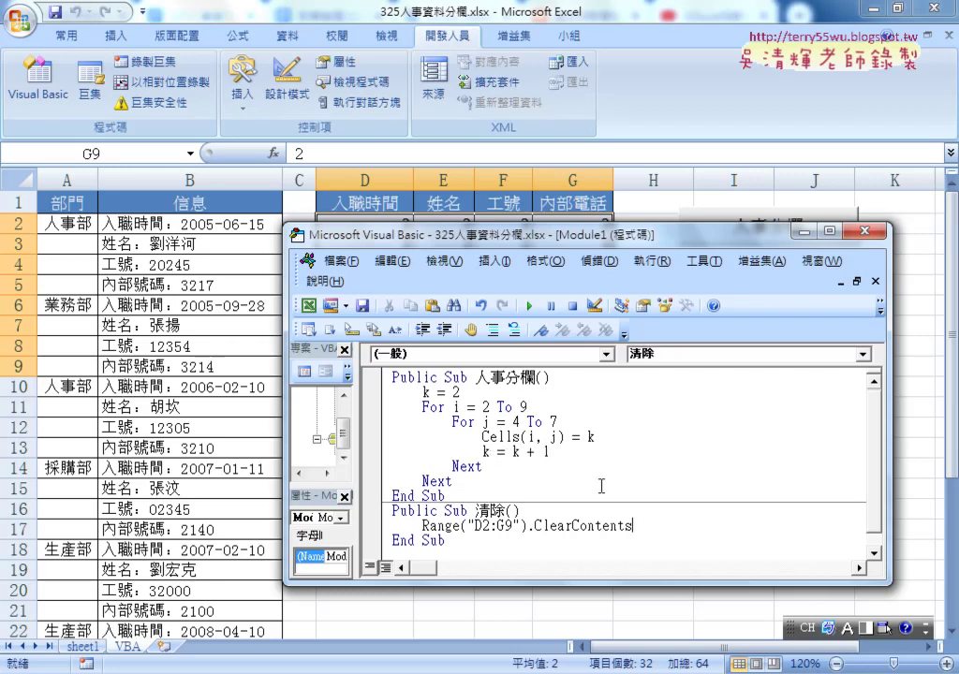
{"action": "left_click_drag", "start_coordinate": [549, 451], "coordinate": [482, 451]}
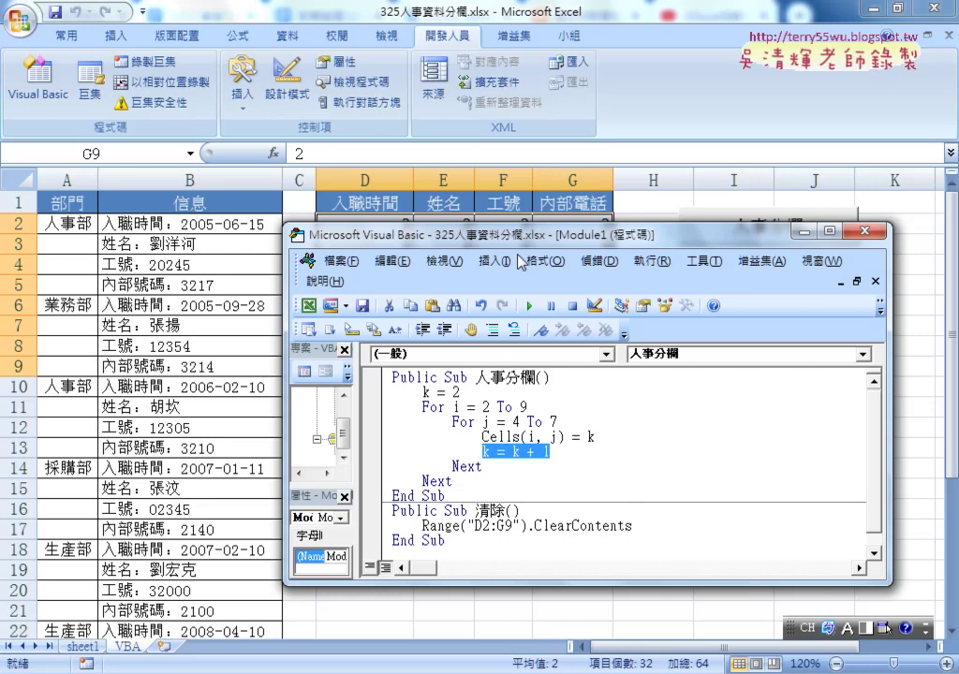
{"action": "left_click_drag", "start_coordinate": [530, 245], "coordinate": [641, 365]}
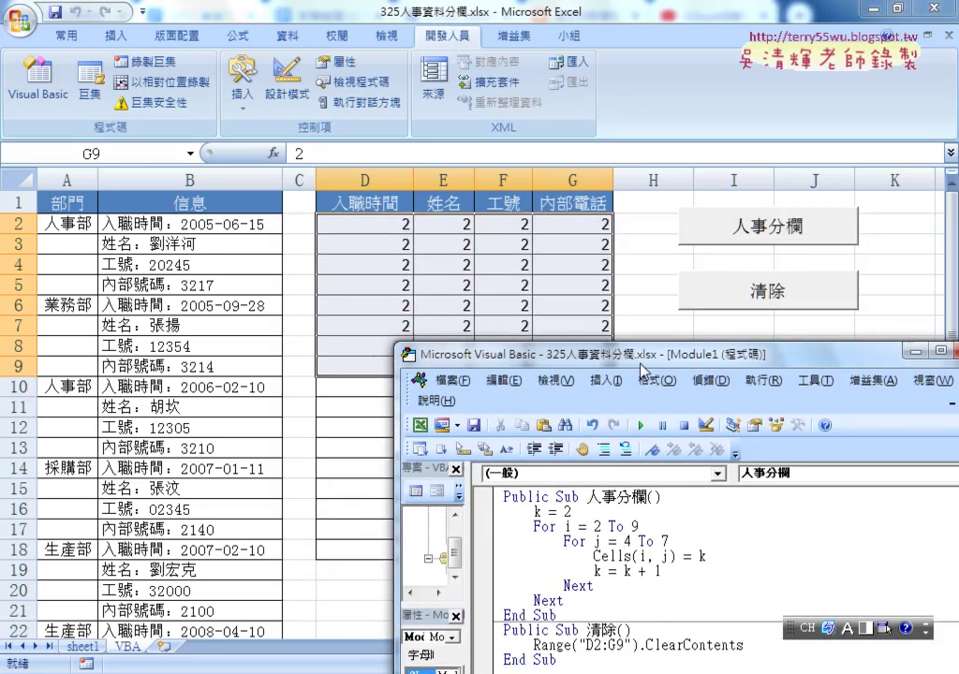
{"action": "left_click", "coordinate": [640, 425]}
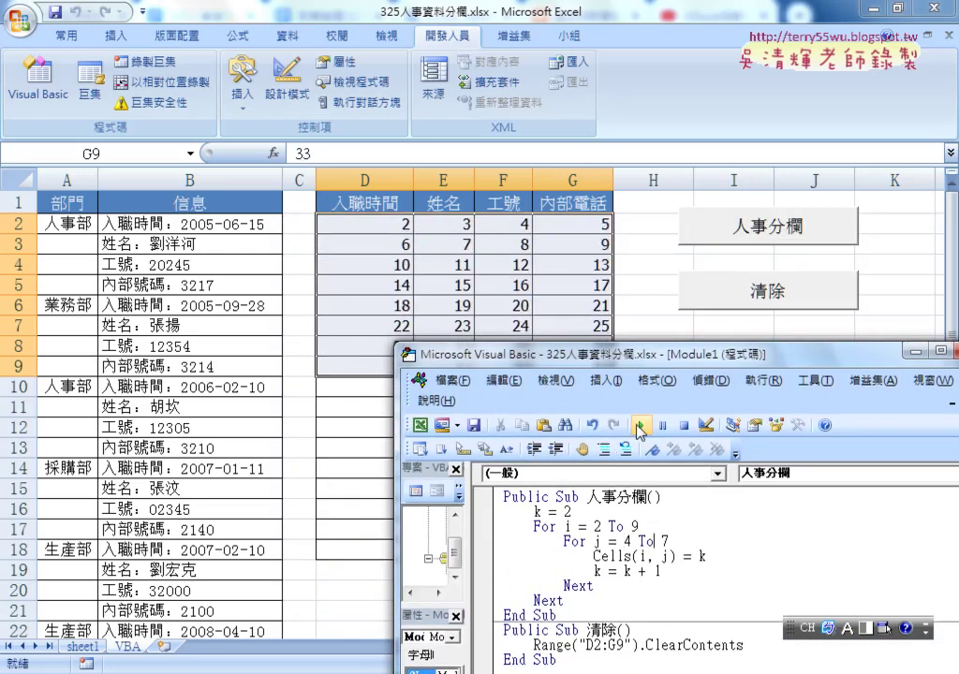
{"action": "left_click_drag", "start_coordinate": [520, 366], "coordinate": [520, 401]}
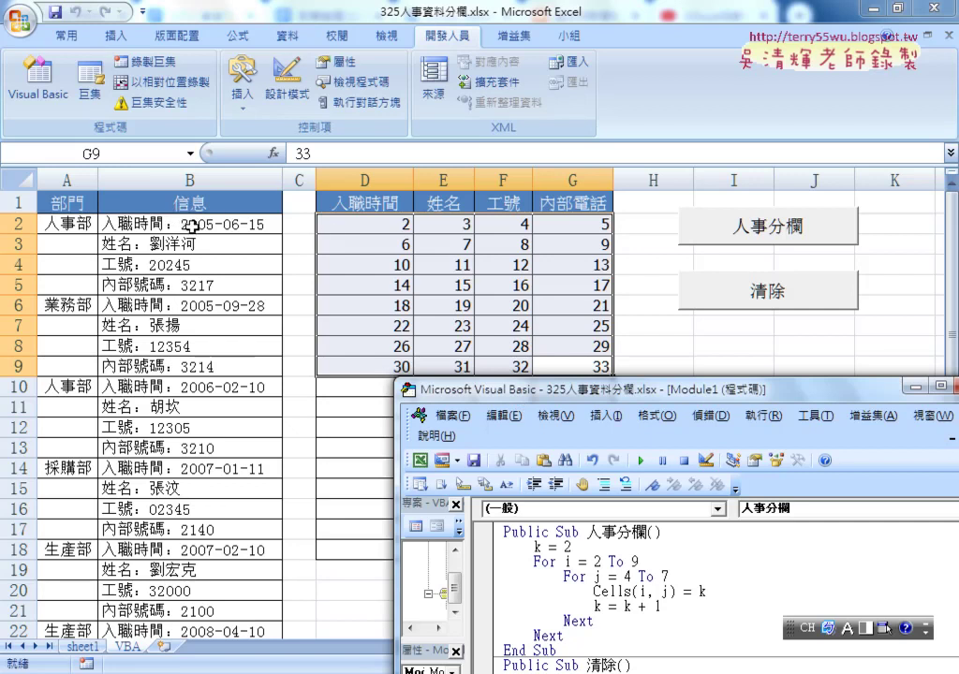
{"action": "left_click_drag", "start_coordinate": [484, 399], "coordinate": [273, 270]}
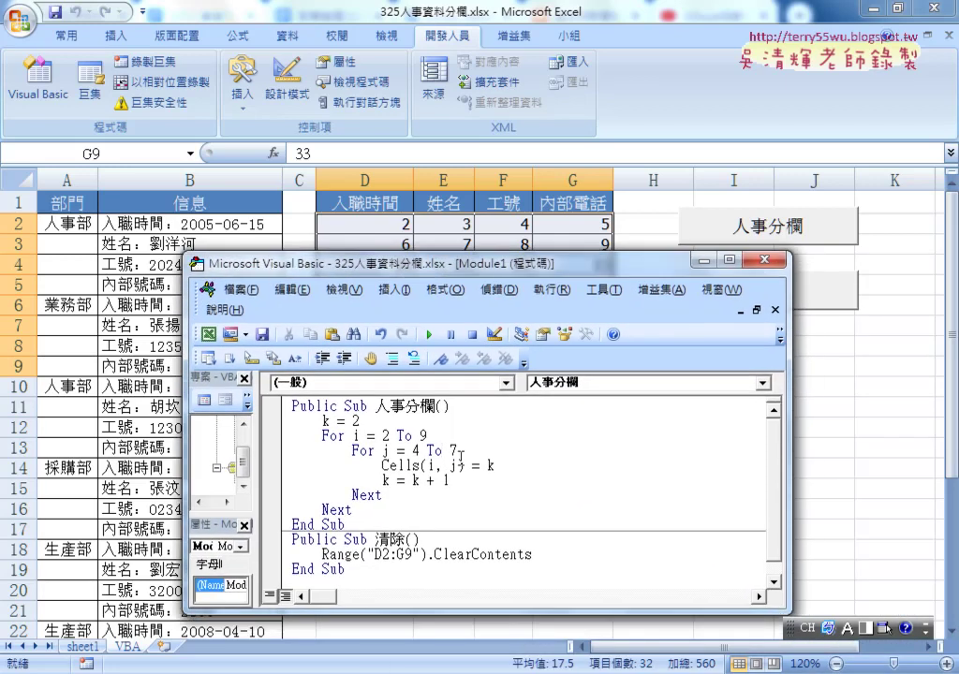
Replace the assigned k with cells(k,"B") so each cell reads column B's row k
{"action": "double_click", "coordinate": [490, 466]}
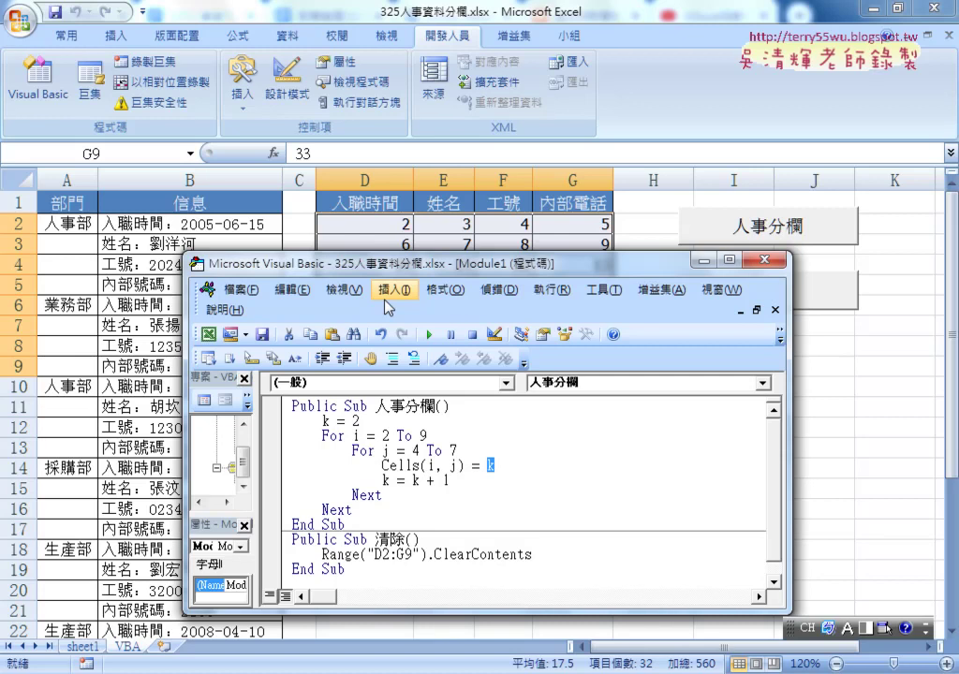
{"action": "key", "text": "BackSpace"}
{"action": "type", "text": "c"}
{"action": "type", "text": "ells"}
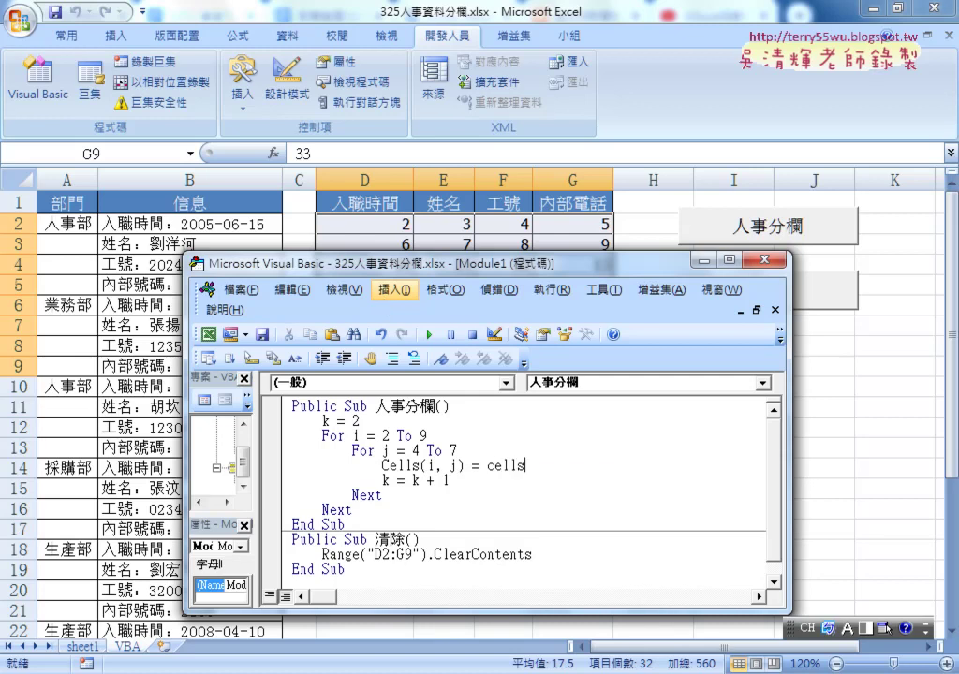
{"action": "type", "text": "("}
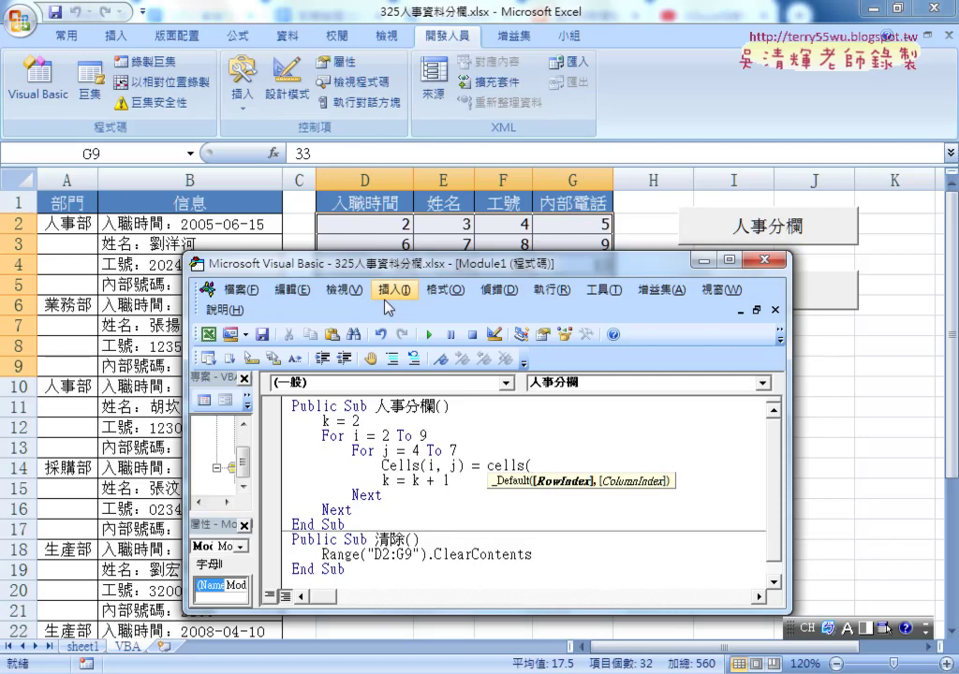
{"action": "type", "text": "k,"}
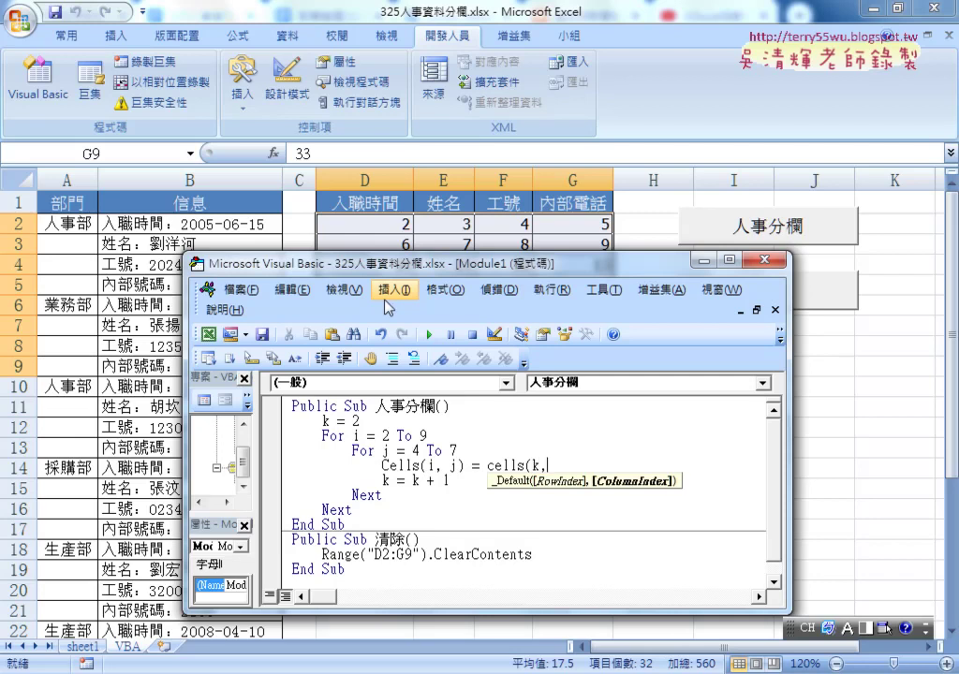
{"action": "type", "text": "\""}
{"action": "type", "text": "B\")"}
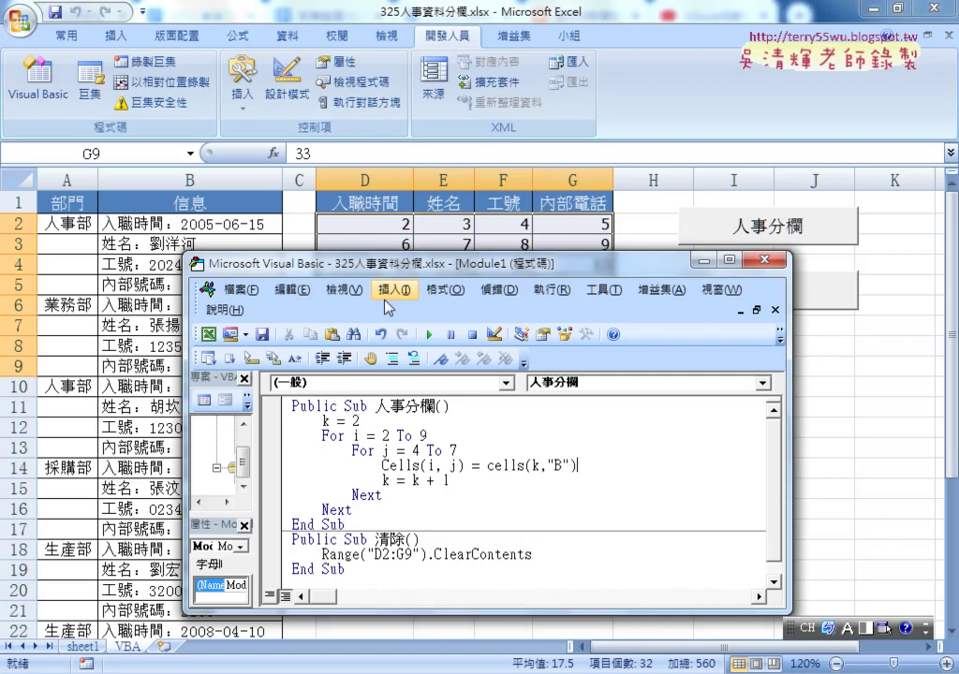
{"action": "double_click", "coordinate": [511, 465]}
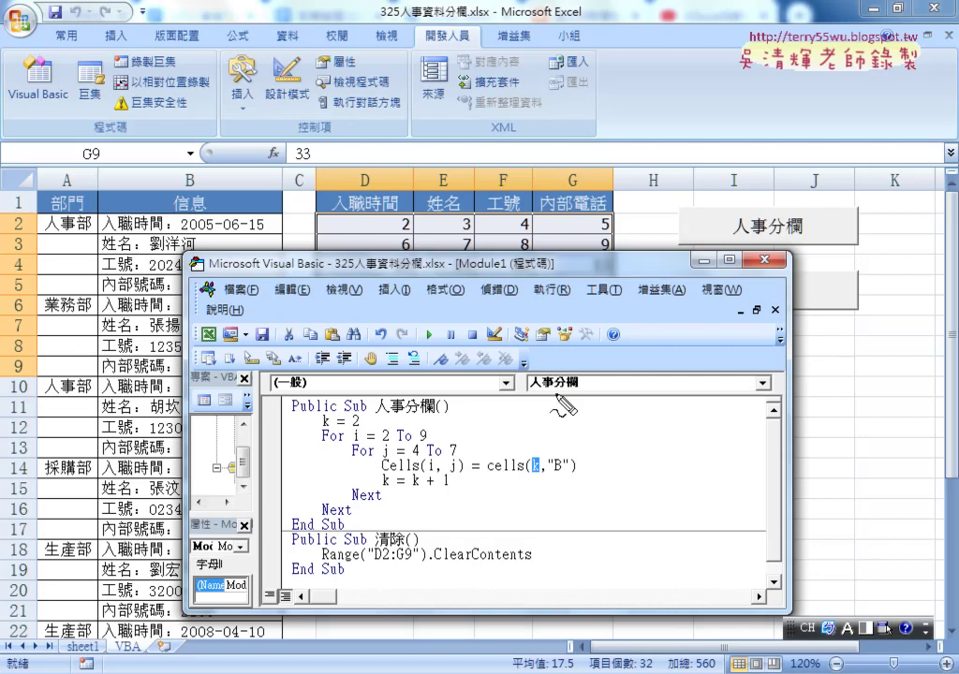
{"action": "left_click_drag", "start_coordinate": [489, 475], "coordinate": [573, 474]}
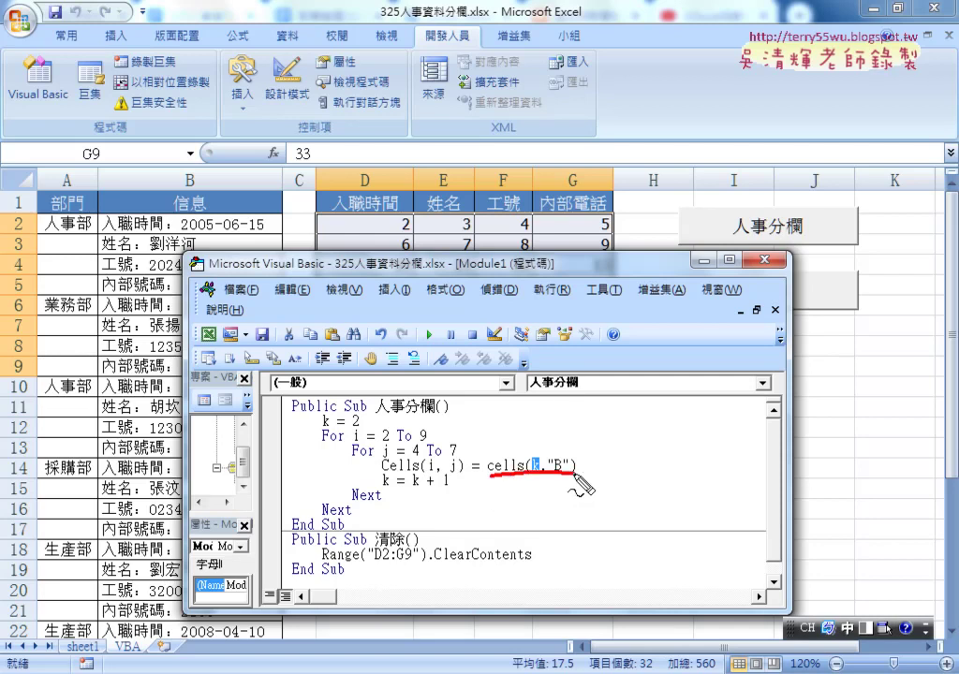
{"action": "mouse_move", "coordinate": [220, 208]}
{"action": "left_mouse_down"}
{"action": "mouse_move", "coordinate": [281, 186]}
{"action": "mouse_move", "coordinate": [355, 213]}
{"action": "left_mouse_up"}
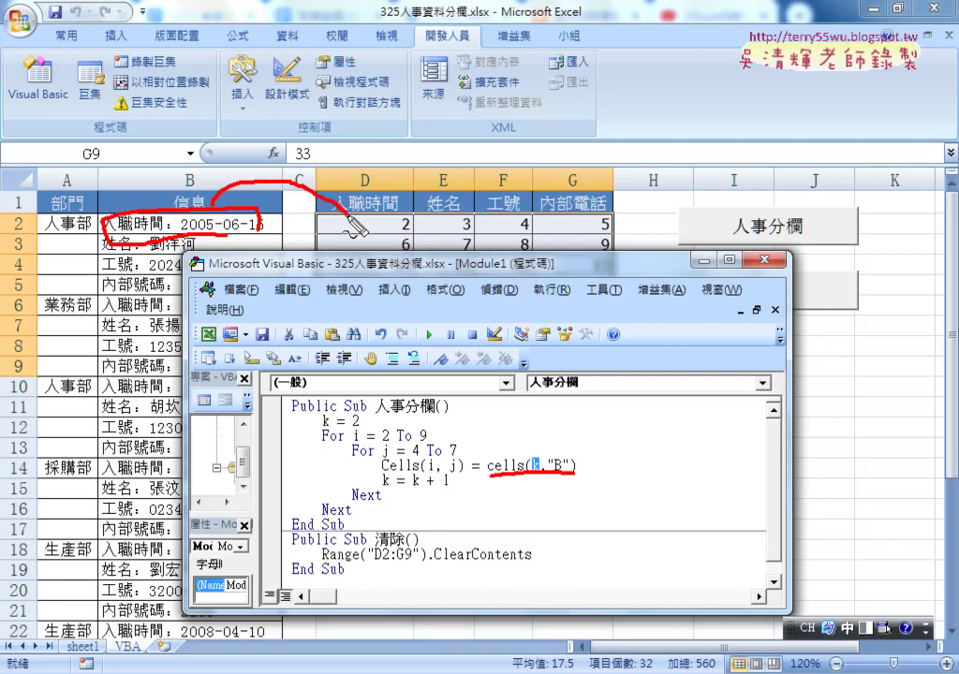
{"action": "left_click_drag", "start_coordinate": [125, 266], "coordinate": [120, 245]}
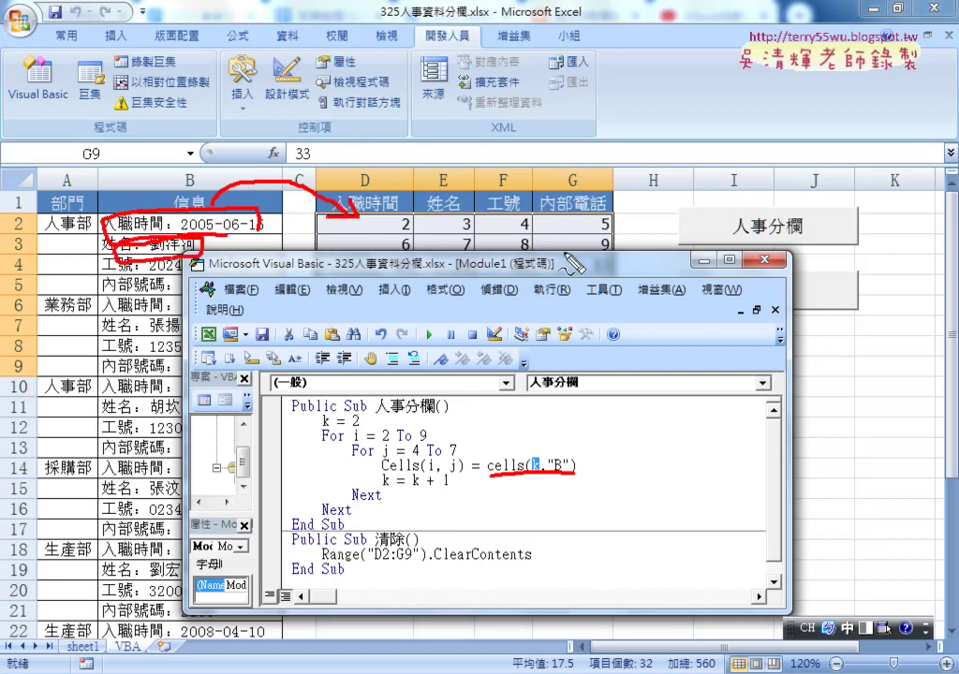
{"action": "key", "text": "Escape"}
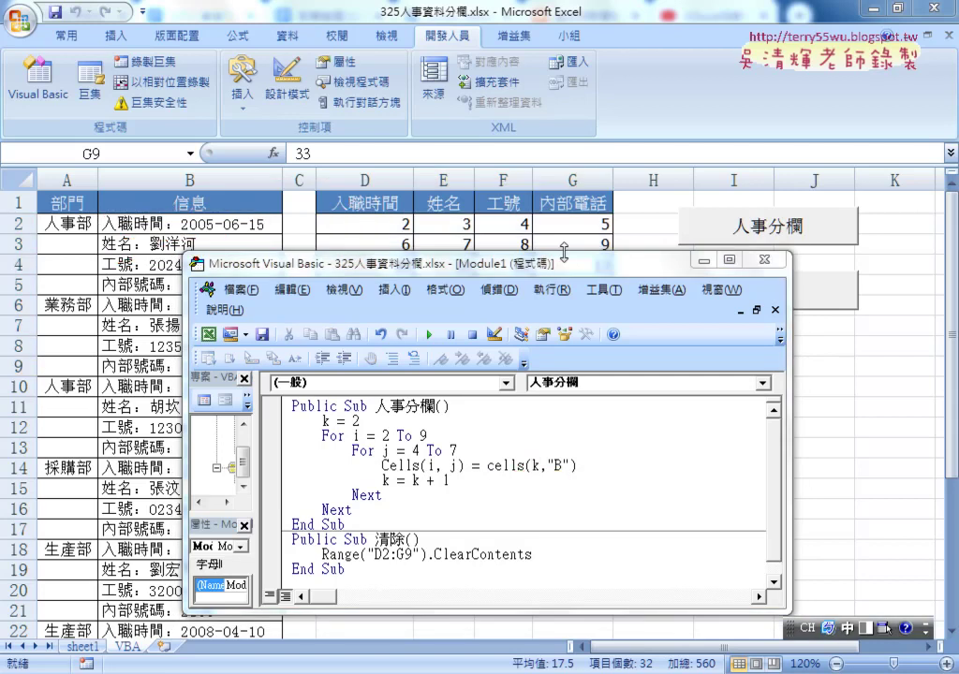
{"action": "mouse_move", "coordinate": [510, 465]}
{"action": "left_mouse_down"}
{"action": "mouse_move", "coordinate": [488, 466]}
{"action": "mouse_move", "coordinate": [575, 466]}
{"action": "left_mouse_up"}
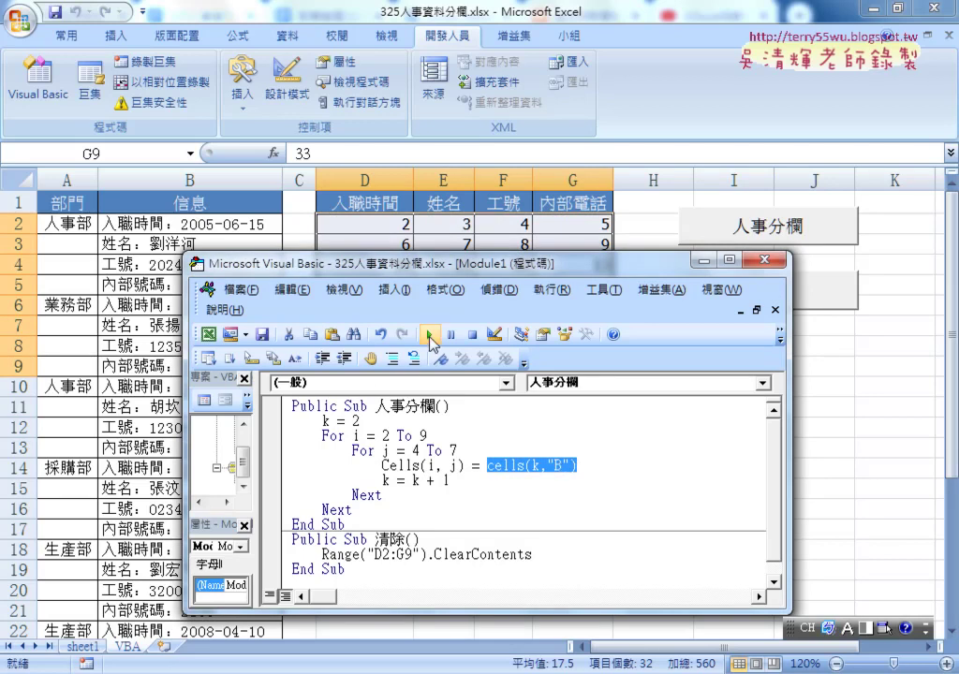
Run the macro and check that D2:G9 holds column B's entries, one person per row
{"action": "left_click", "coordinate": [430, 335]}
{"action": "left_click_drag", "start_coordinate": [442, 266], "coordinate": [463, 403]}
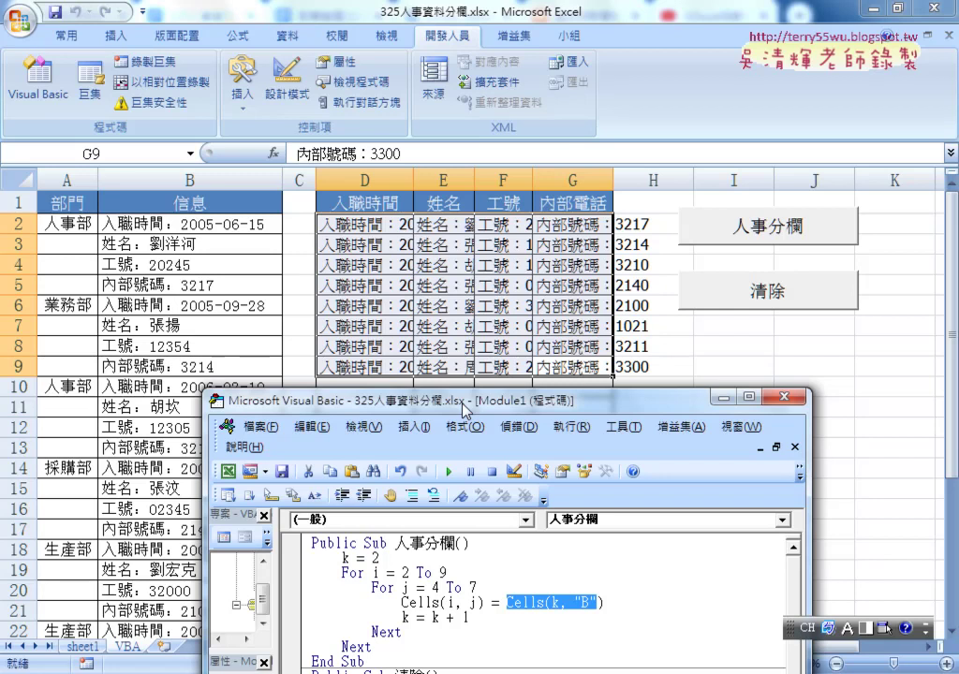
{"action": "left_click_drag", "start_coordinate": [463, 405], "coordinate": [476, 252]}
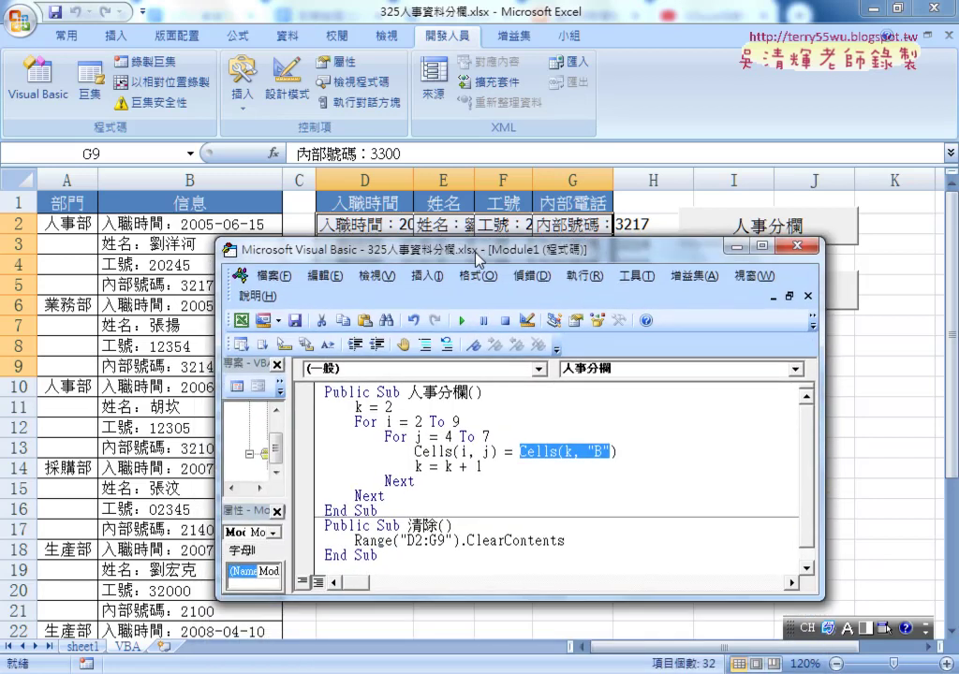
Wrap Cells(k, "B") in mid( and begin the start argument with ,len(
{"action": "left_click", "coordinate": [526, 452]}
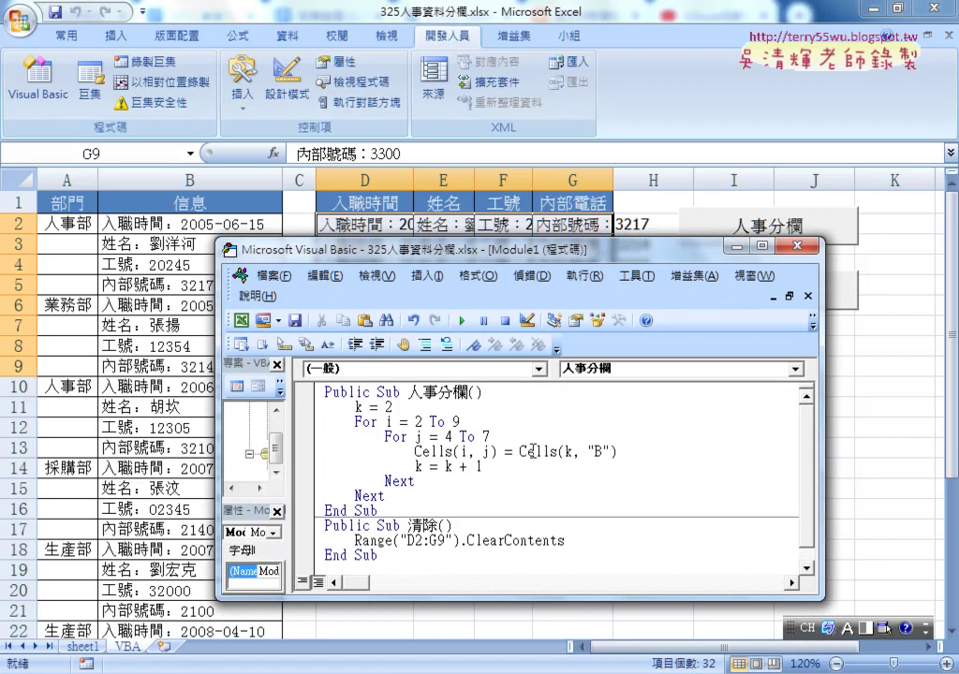
{"action": "type", "text": "mi"}
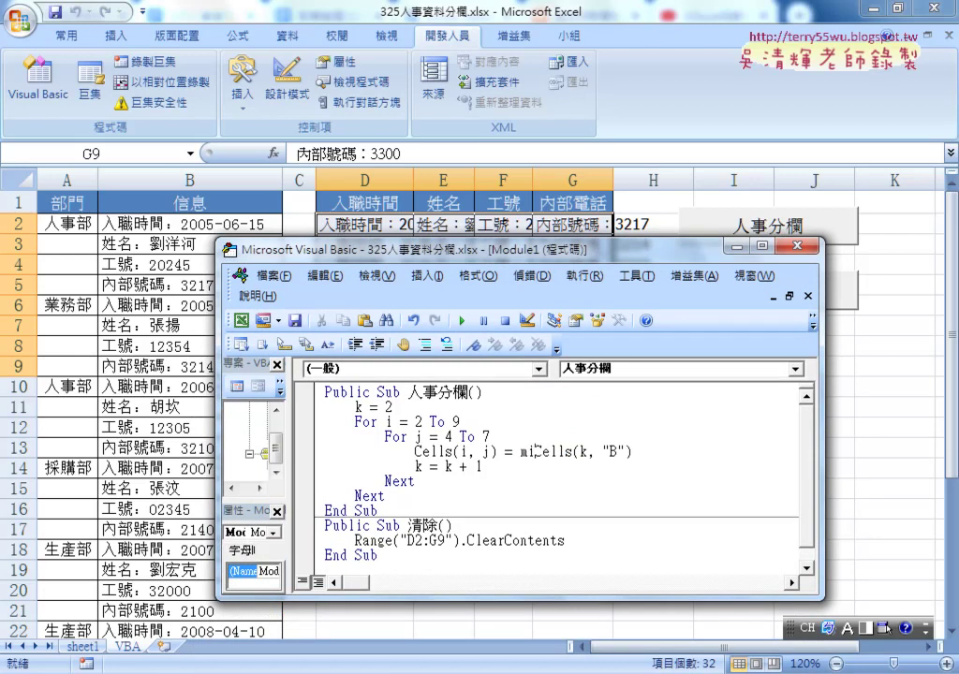
{"action": "type", "text": "d"}
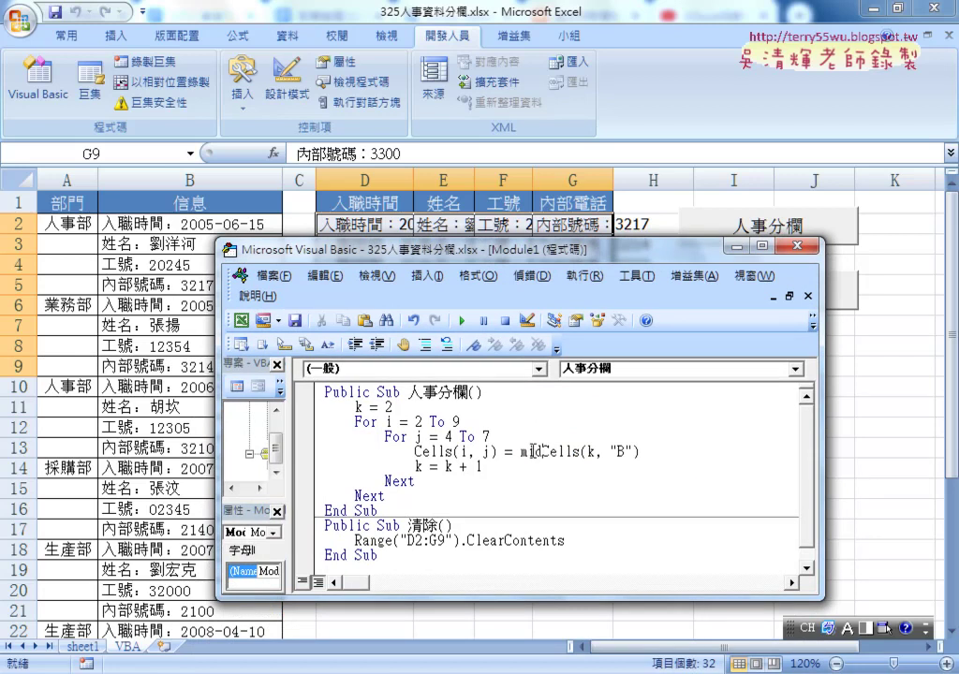
{"action": "type", "text": "("}
{"action": "key", "text": "Right"}
{"action": "key", "text": "Right"}
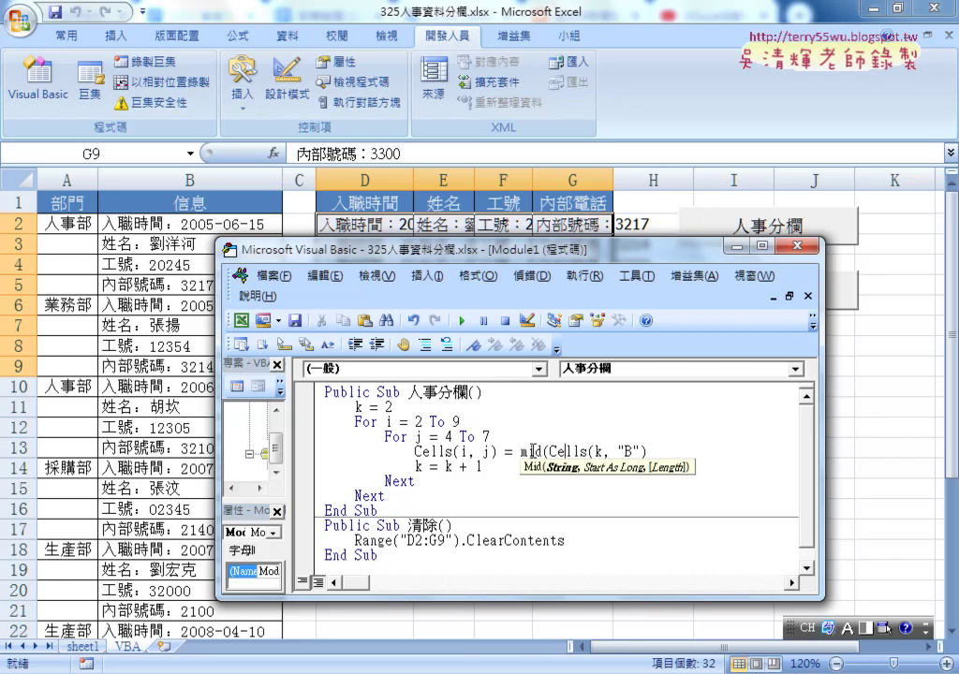
{"action": "key", "text": "Right"}
{"action": "key", "text": "Right"}
{"action": "key", "text": "Right"}
{"action": "key", "text": "Right"}
{"action": "key", "text": "Right"}
{"action": "key", "text": "Right"}
{"action": "key", "text": "Right"}
{"action": "key", "text": "Right"}
{"action": "key", "text": "Right"}
{"action": "key", "text": "Right"}
{"action": "type", "text": ","}
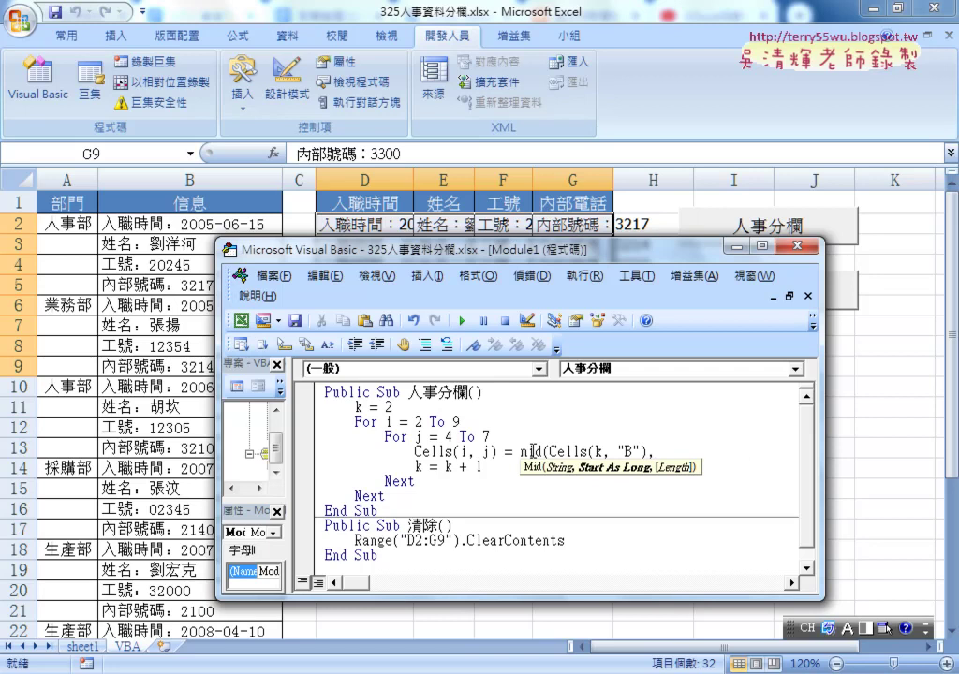
{"action": "type", "text": "len"}
{"action": "type", "text": "("}
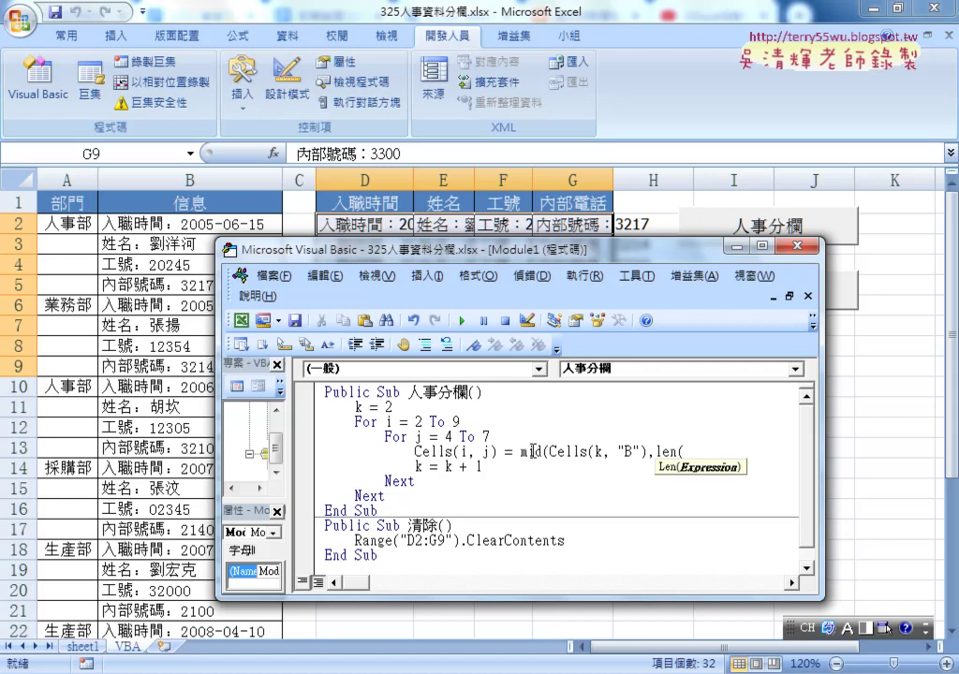
Finish the Mid arguments with cells(1,j) inside Len and 99 as the length
{"action": "type", "text": "c"}
{"action": "type", "text": "el"}
{"action": "type", "text": "ls"}
{"action": "type", "text": "("}
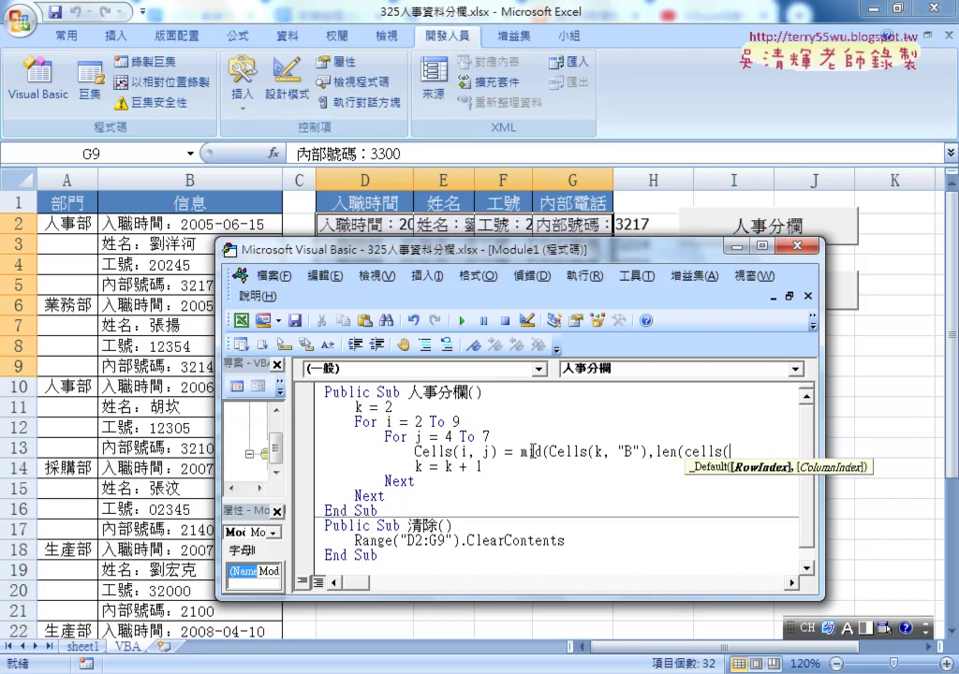
{"action": "type", "text": "1"}
{"action": "type", "text": ","}
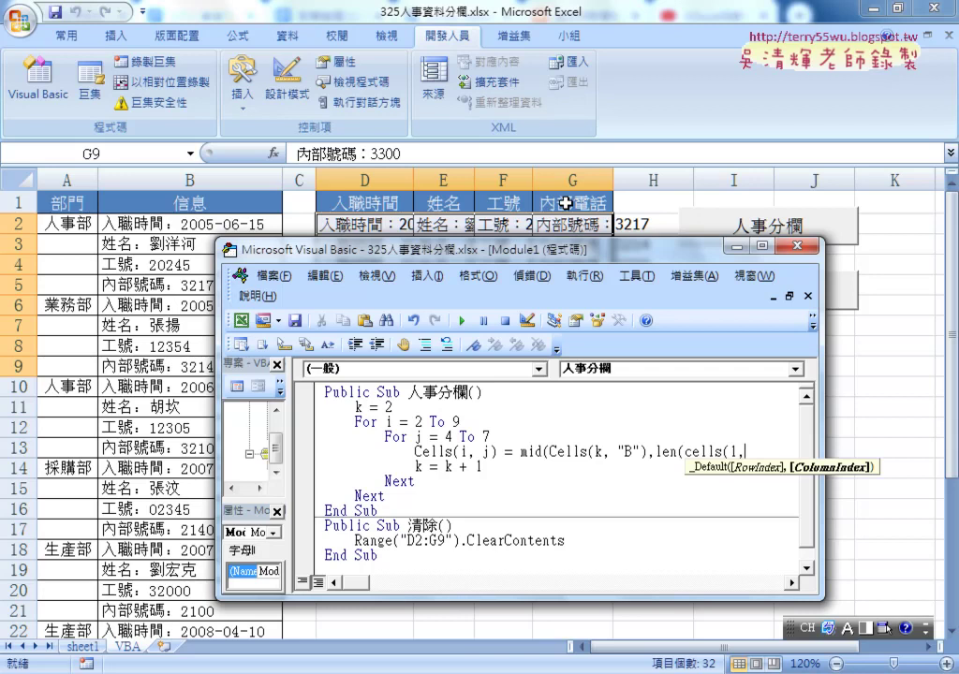
{"action": "type", "text": "j"}
{"action": "type", "text": ")"}
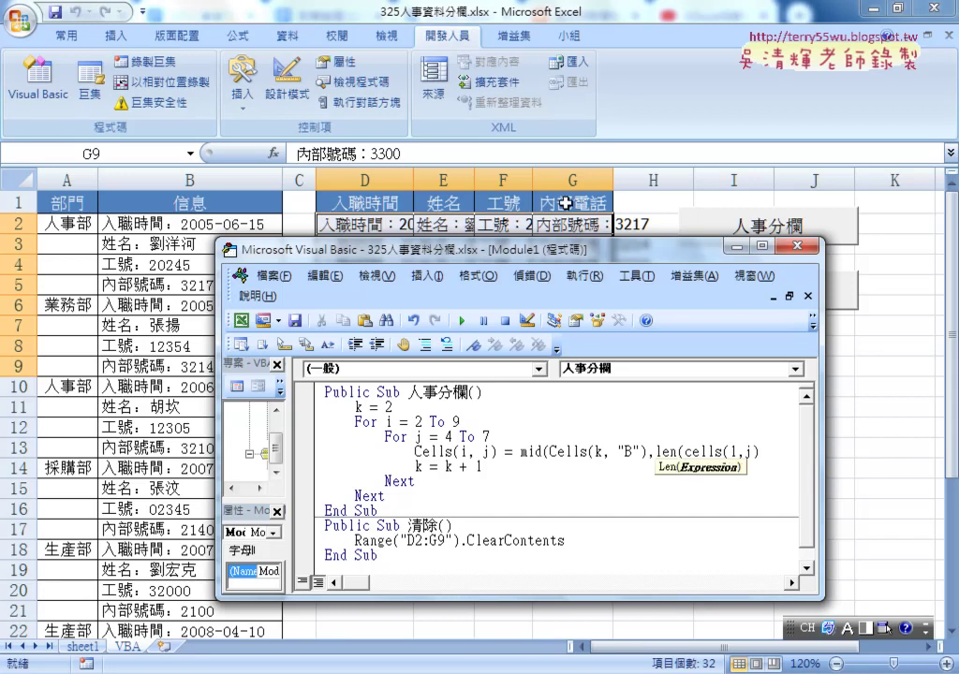
{"action": "type", "text": ","}
{"action": "type", "text": "99"}
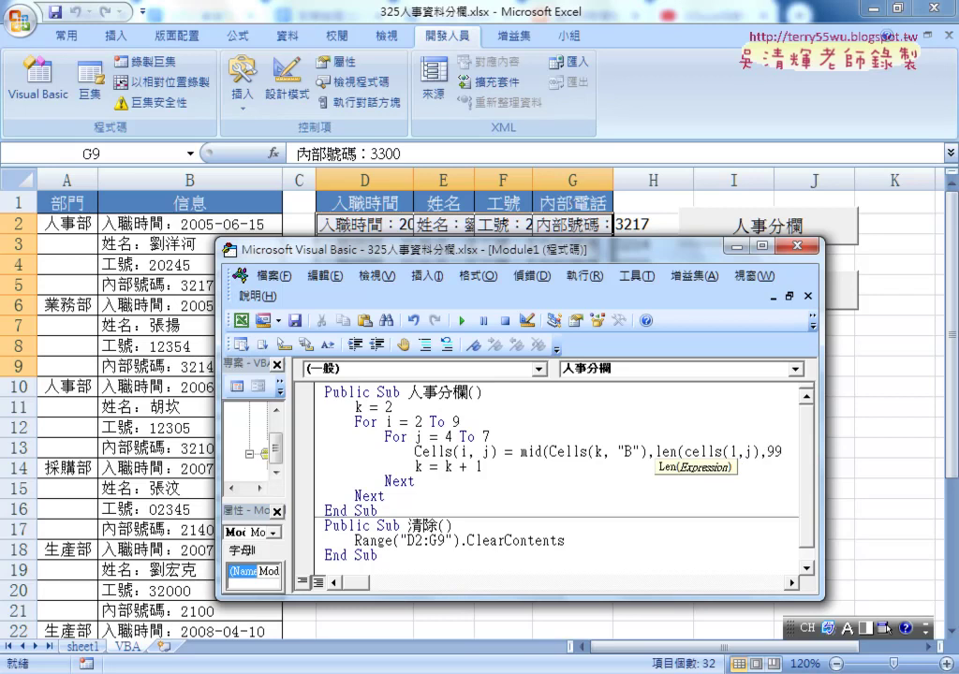
{"action": "type", "text": ")"}
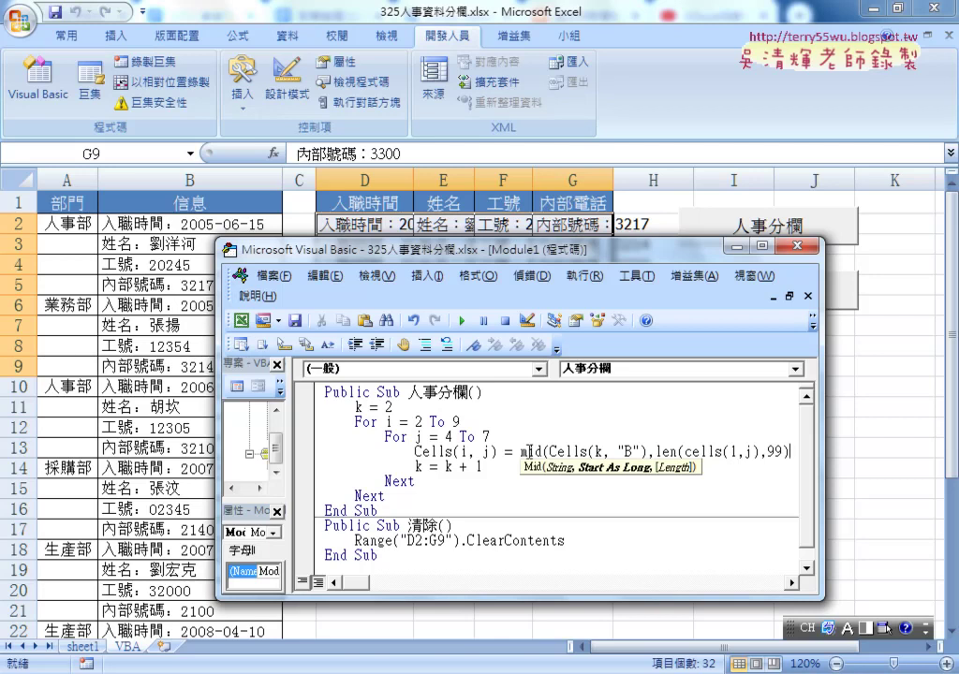
Dismiss the compile error and correct the Mid start to len(cells(1,j))+2
{"action": "left_click", "coordinate": [502, 518]}
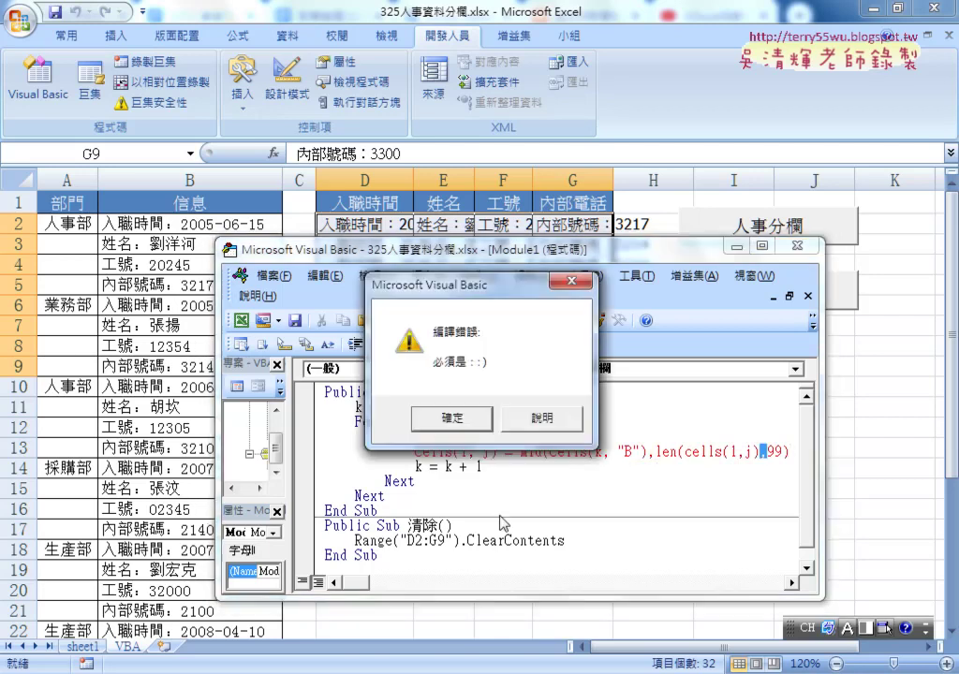
{"action": "left_click", "coordinate": [489, 419]}
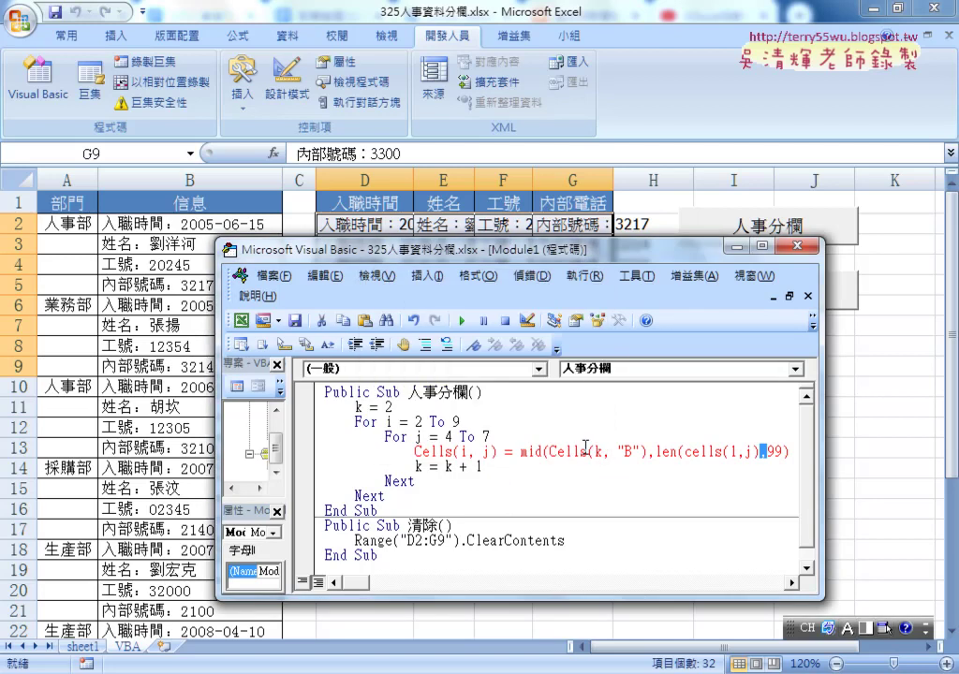
{"action": "left_click", "coordinate": [789, 453]}
{"action": "left_click_drag", "start_coordinate": [820, 452], "coordinate": [899, 453]}
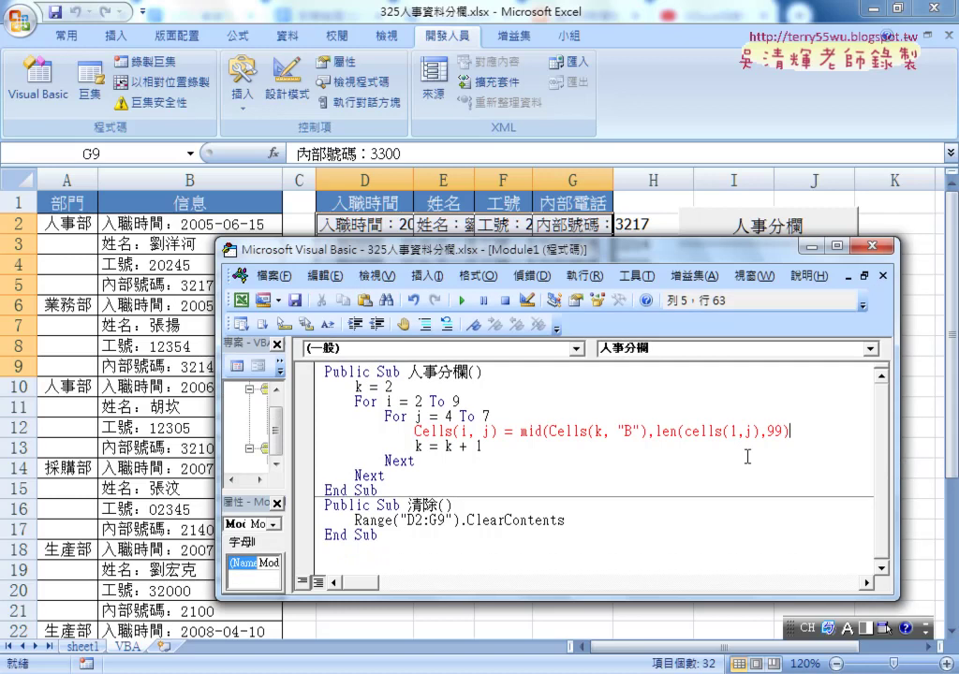
{"action": "left_click_drag", "start_coordinate": [760, 432], "coordinate": [685, 432]}
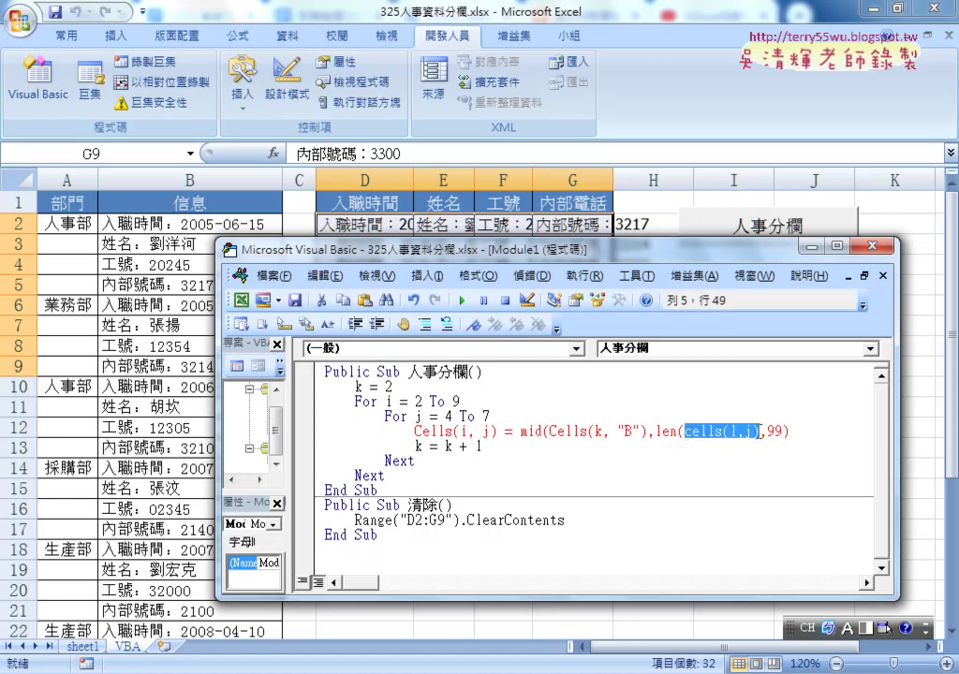
{"action": "left_click_drag", "start_coordinate": [768, 432], "coordinate": [782, 431]}
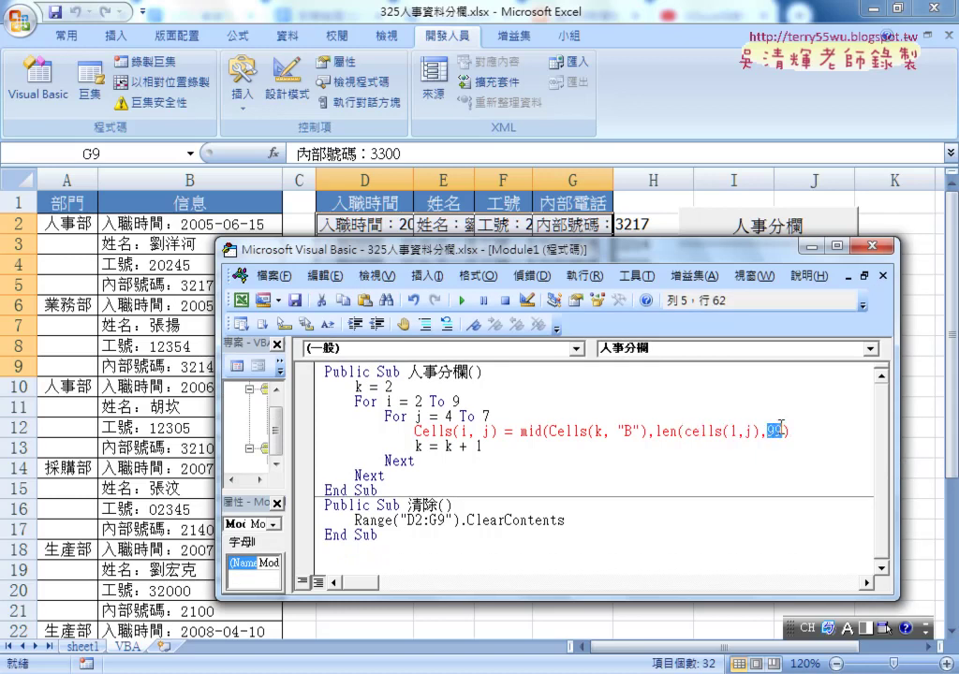
{"action": "left_click_drag", "start_coordinate": [549, 432], "coordinate": [645, 432]}
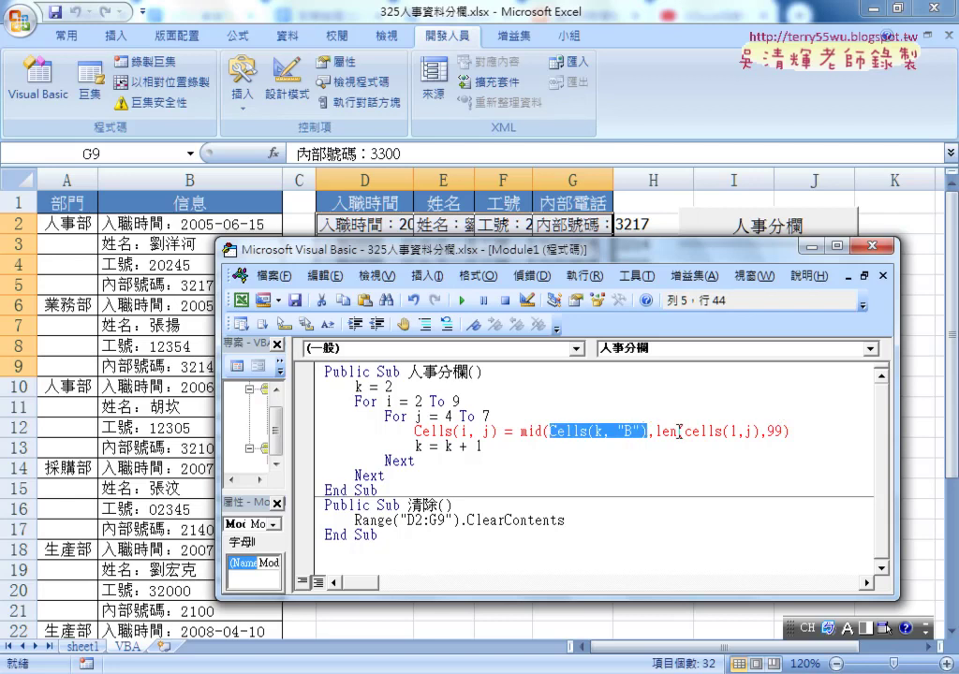
{"action": "left_click_drag", "start_coordinate": [654, 432], "coordinate": [759, 428]}
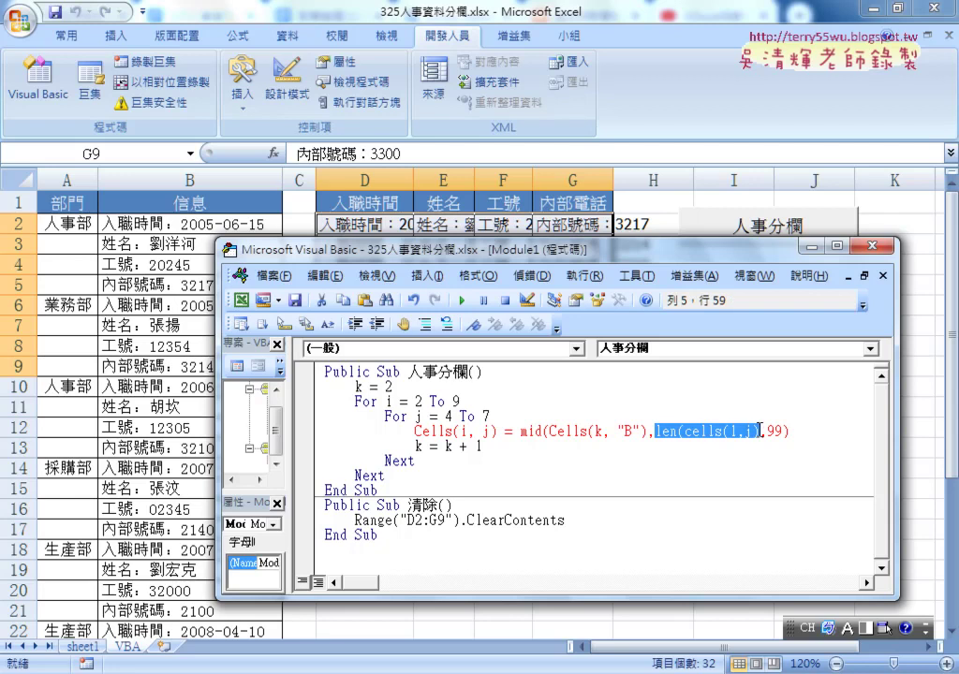
{"action": "left_click", "coordinate": [759, 430]}
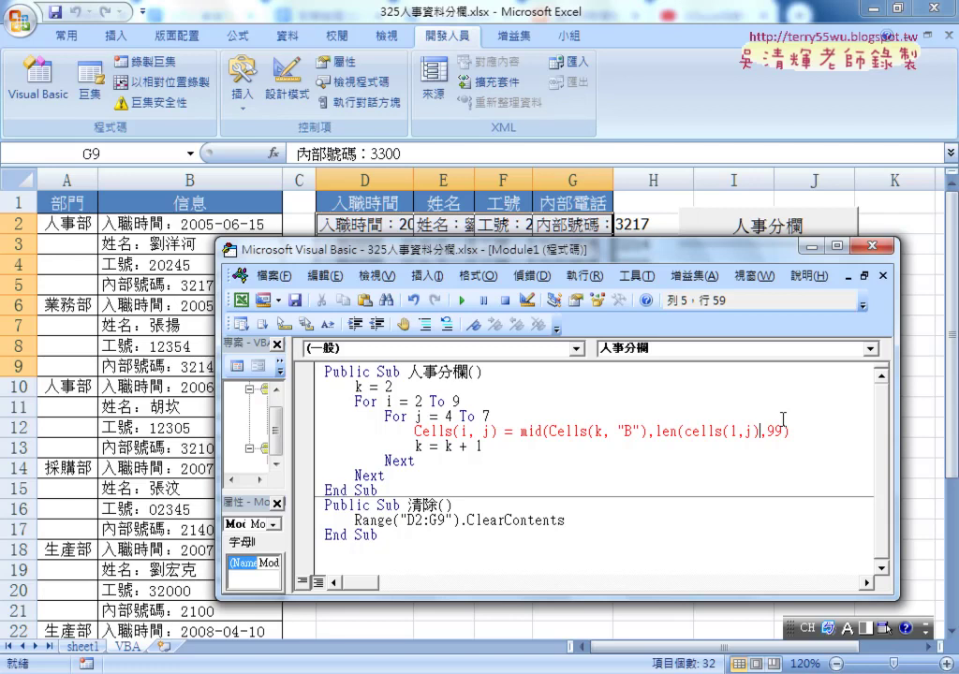
{"action": "type", "text": ")"}
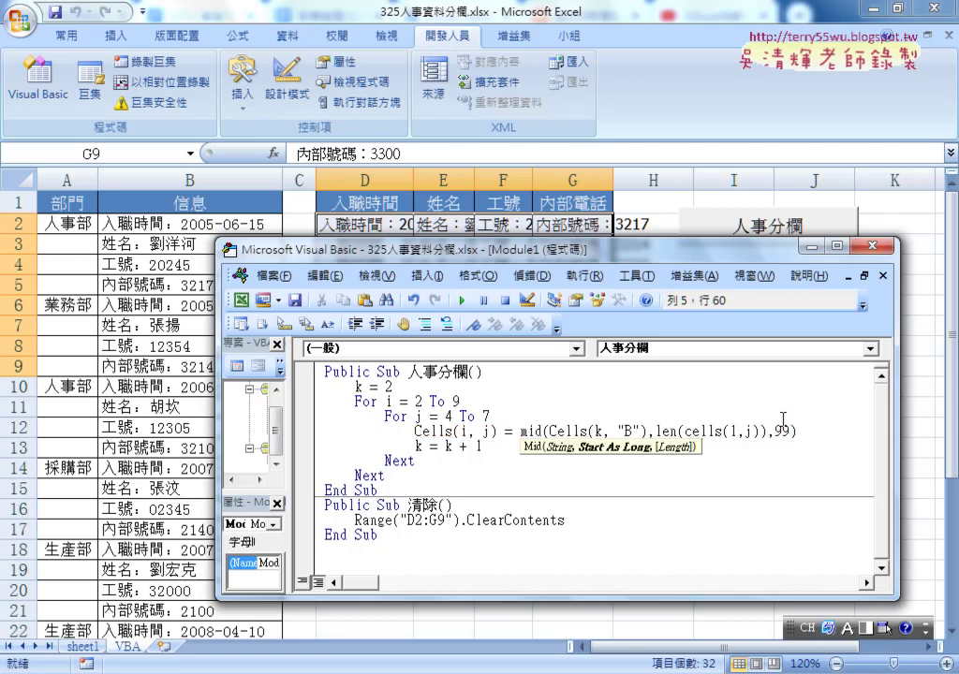
{"action": "type", "text": "+"}
{"action": "type", "text": "2"}
Rerun 人事分欄 and check that D2:G9 now holds bare values without their labels
{"action": "left_click", "coordinate": [762, 521]}
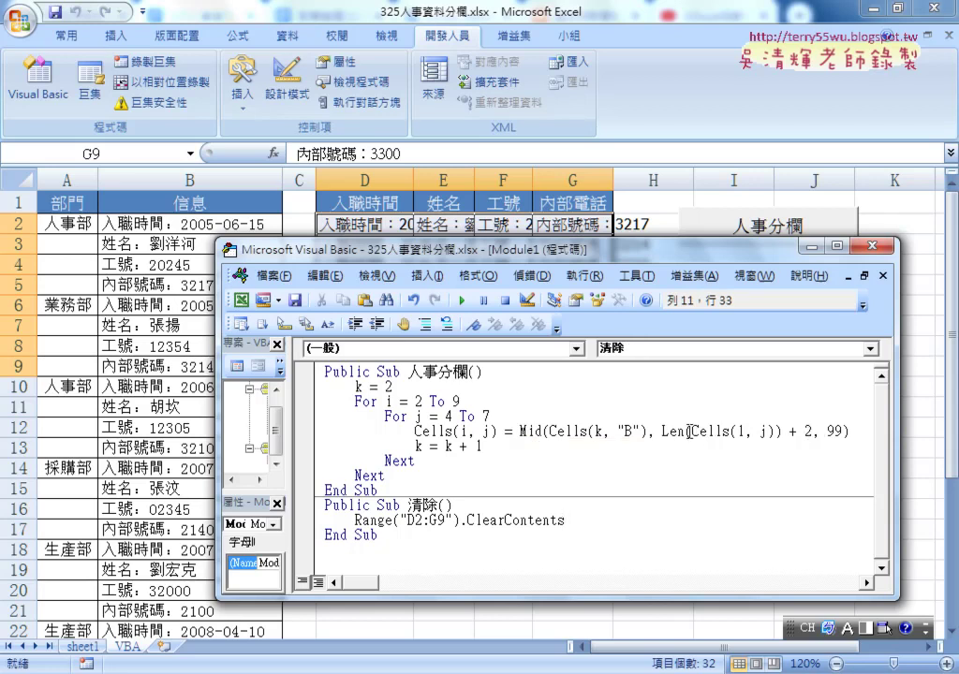
{"action": "left_click_drag", "start_coordinate": [690, 430], "coordinate": [776, 433]}
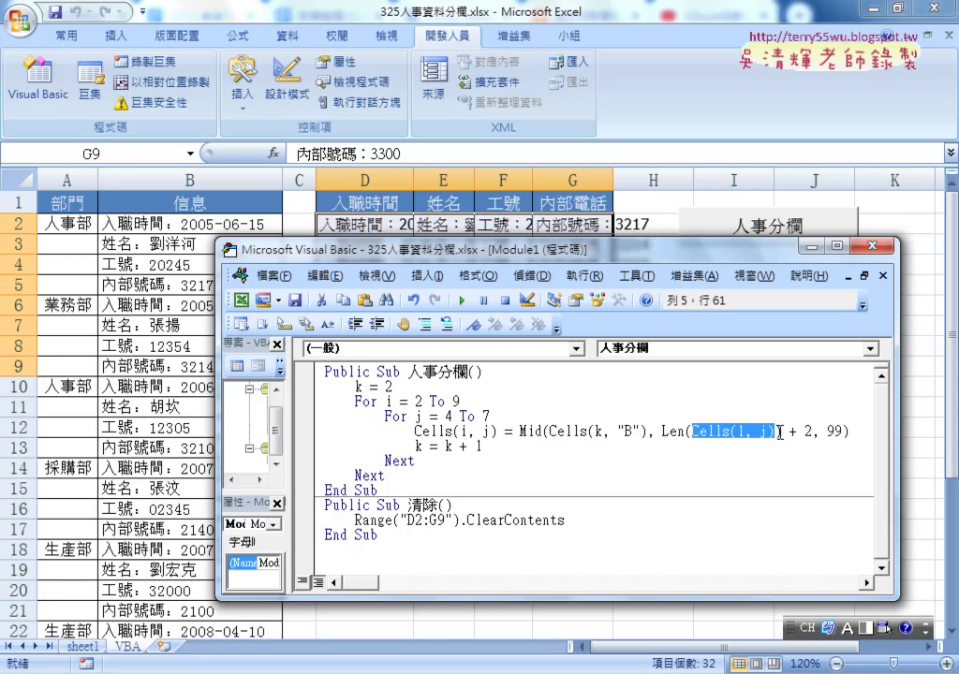
{"action": "type", "text": ")"}
{"action": "double_click", "coordinate": [803, 432]}
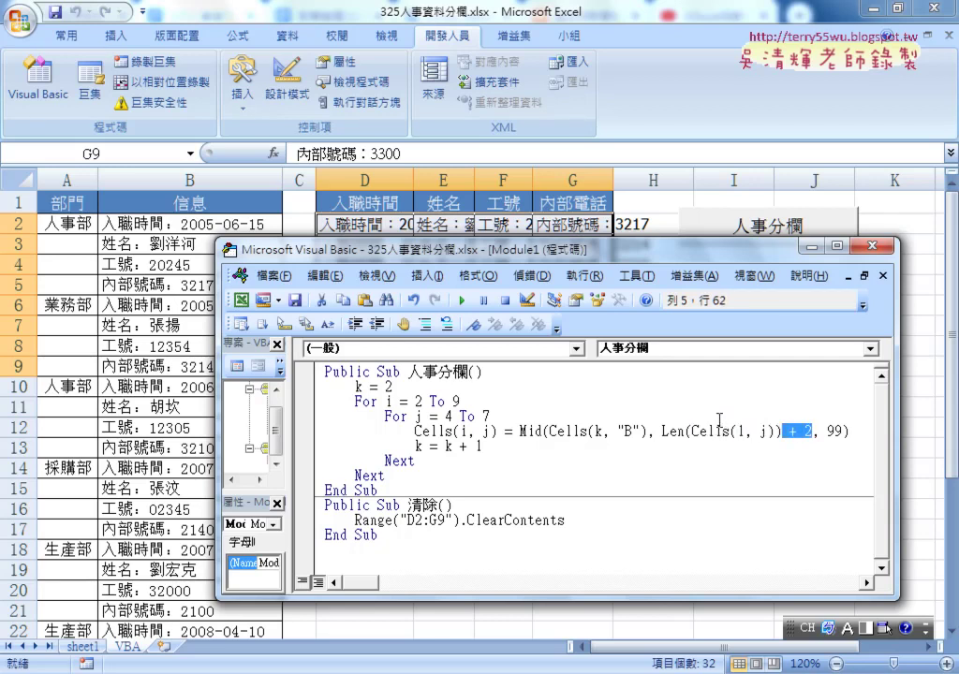
{"action": "left_click", "coordinate": [743, 432]}
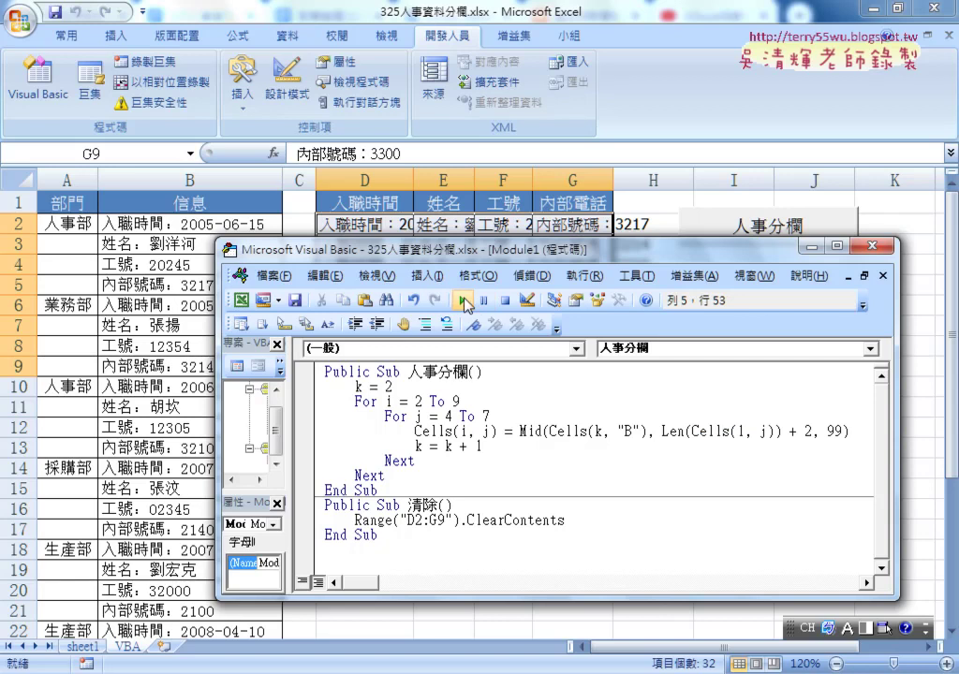
{"action": "left_click", "coordinate": [463, 300]}
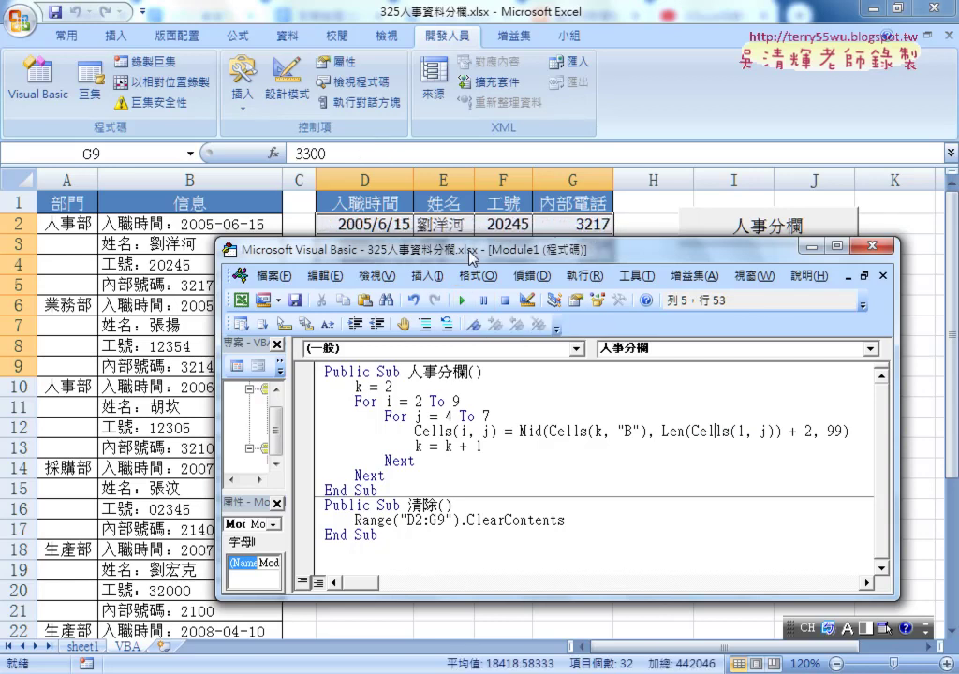
{"action": "left_click_drag", "start_coordinate": [471, 255], "coordinate": [667, 412]}
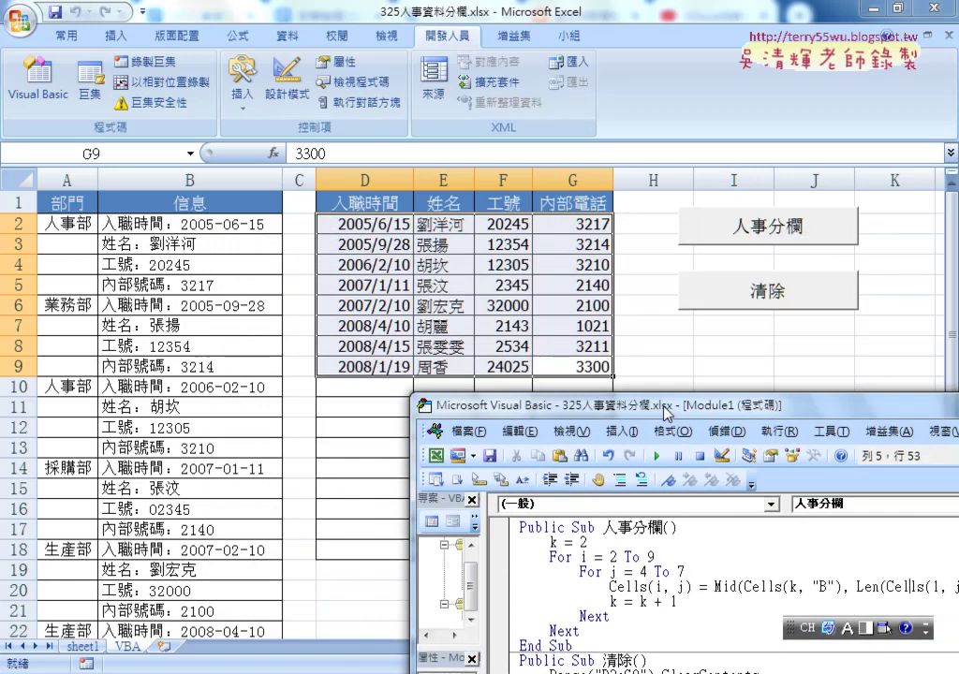